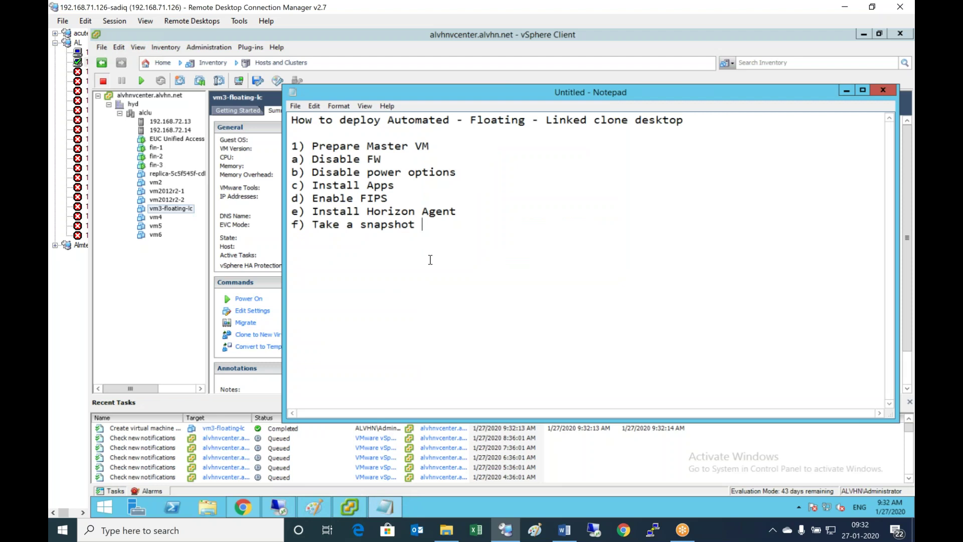
Add the heading "2) Create a desktop pool" and the item "a) Logon to connection server" to the deployment notes.
type("2) Create a desktop pool")
key("Return")
type("a) Loin")
key("BackSpace")
key("BackSpace")
type("gon to connection server")
key("Return")
Add the items "b) Logon to Horizion Administrative console" and "c) Create a desktop pool" to the notes.
type("b) Logon to ")
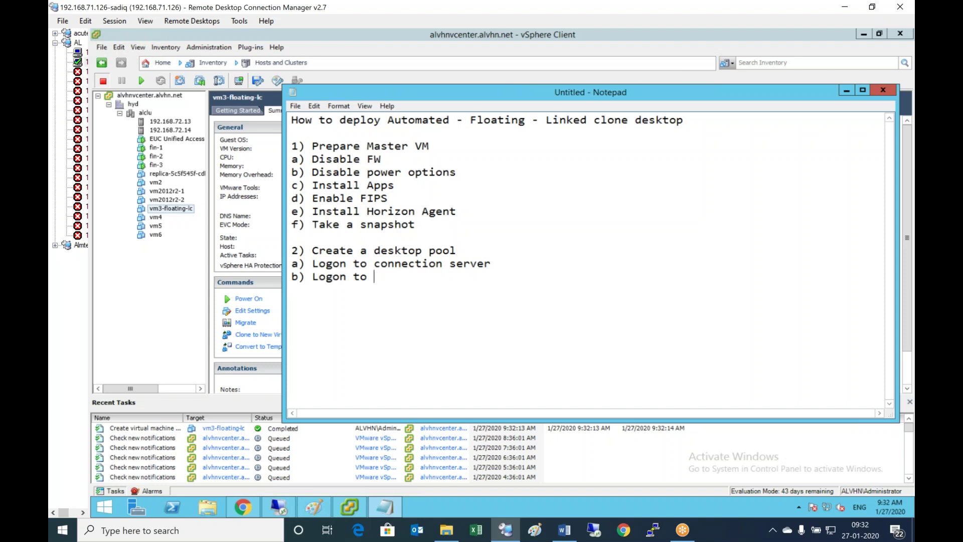
type("Horizion Administration")
key("BackSpace")
key("BackSpace")
type("ve console")
key("Return")
type("c) Create ")
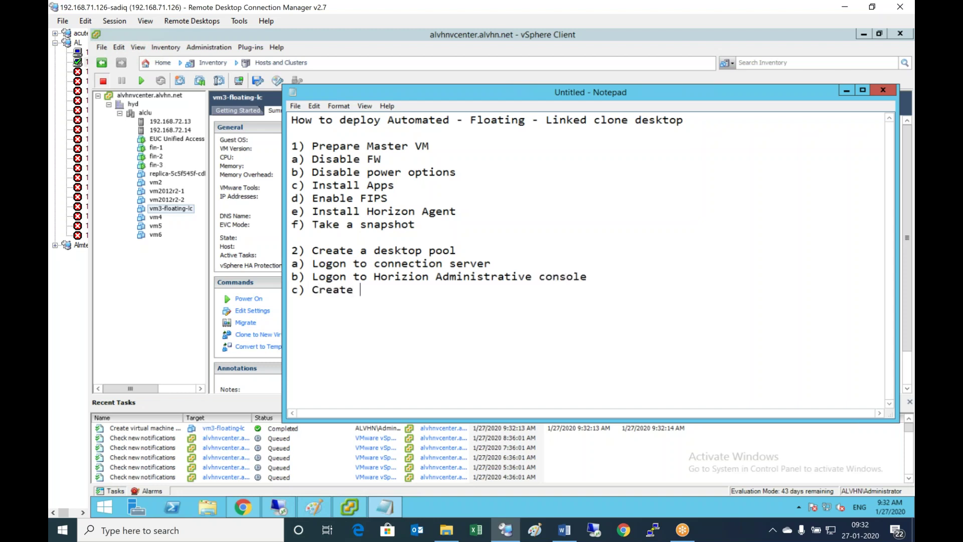
type("a desktop pool")
key("Return")
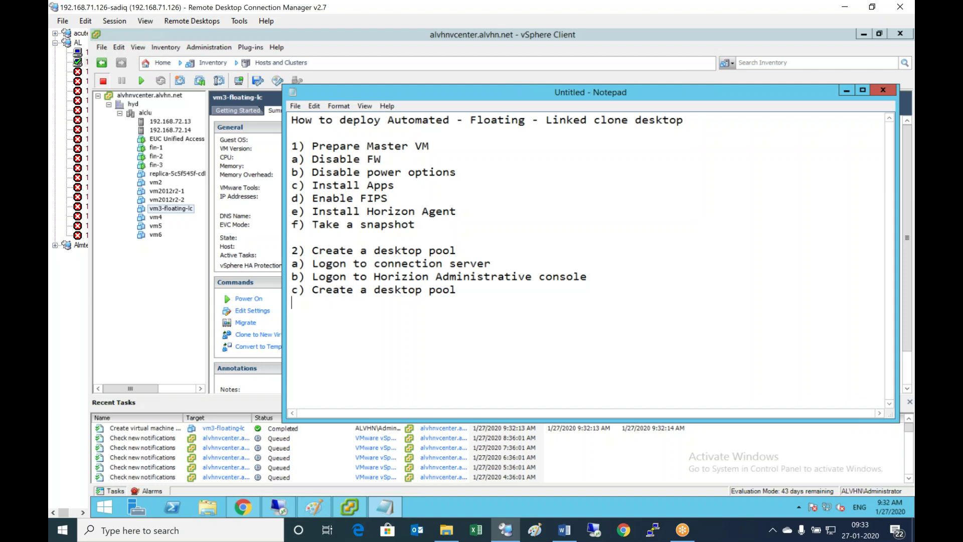
Switch to Horizon 7 Administrator in Chrome and start adding an Automated Desktop Pool with Floating user assignment.
left_click(243, 508)
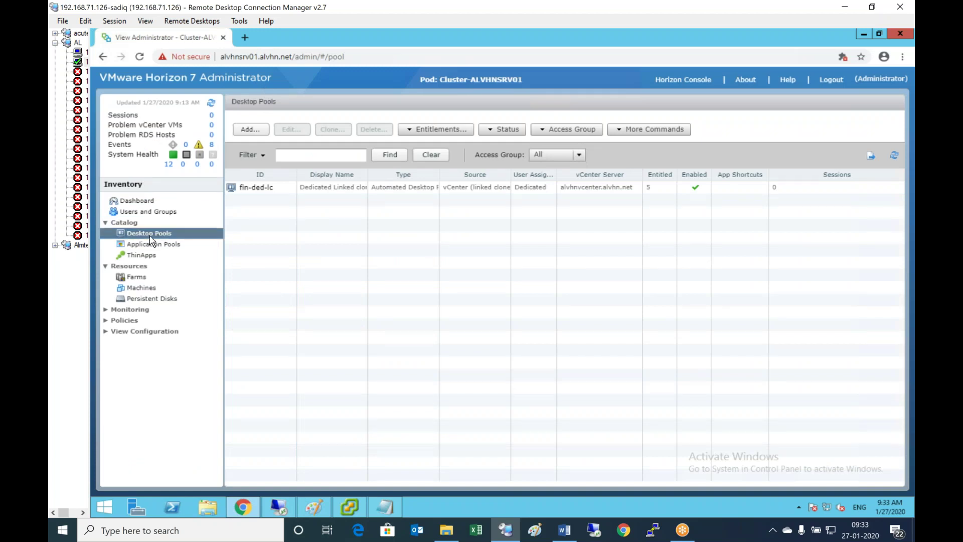
left_click(251, 128)
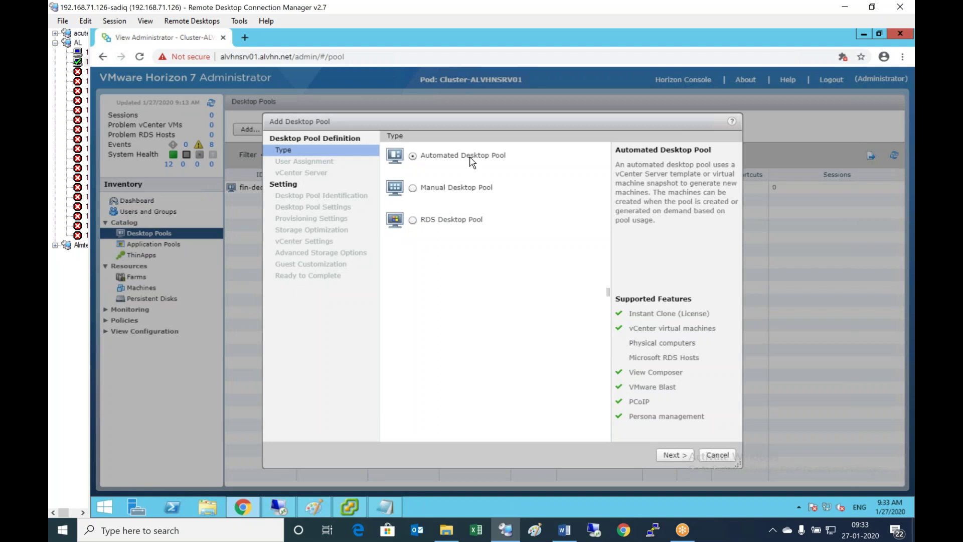
left_click(686, 452)
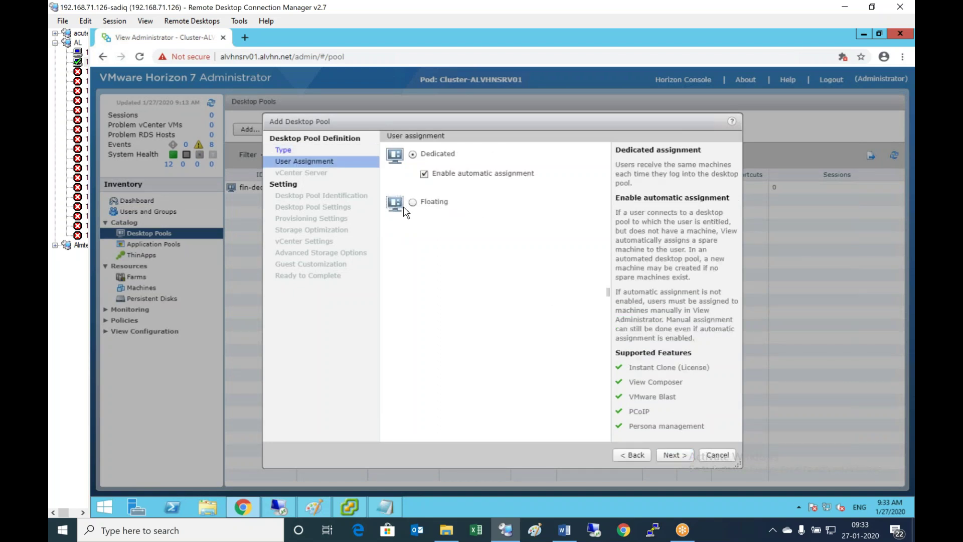
left_click(429, 204)
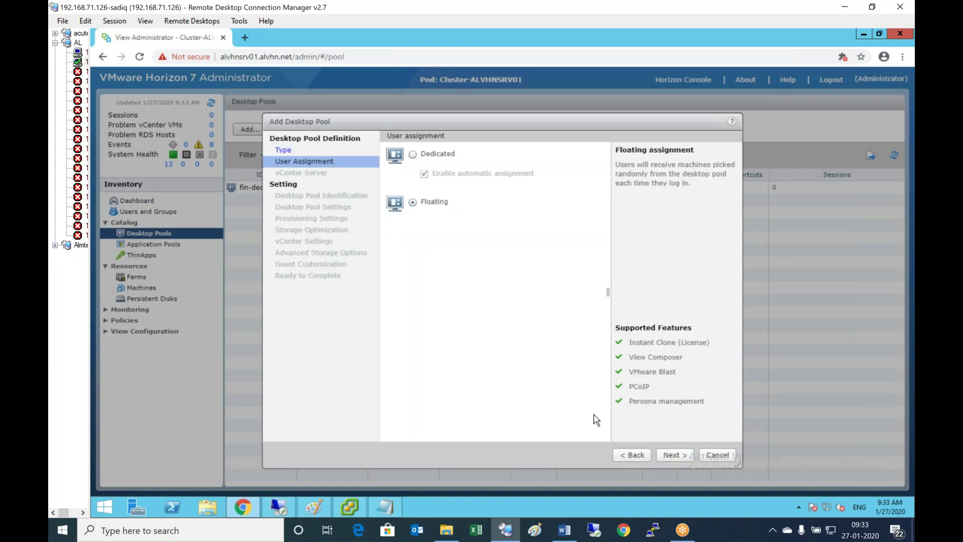
left_click(678, 456)
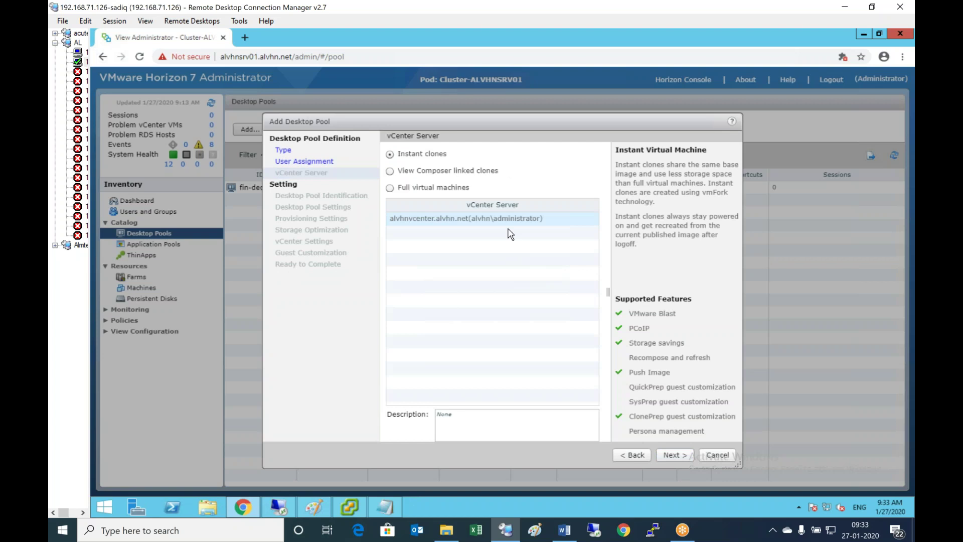
Choose View Composer linked clones on the alvhnvcenter.alvhn.net vCenter Server for the pool.
left_click(425, 173)
left_click(434, 228)
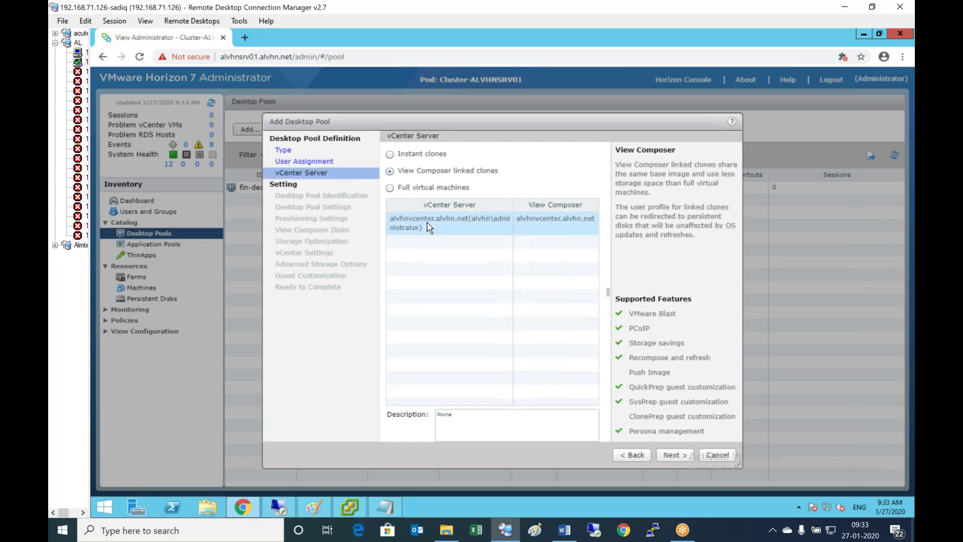
left_click(685, 455)
Set the desktop pool ID to hr-floating-lc and enter a display name beginning with "HR floating".
left_click(492, 155)
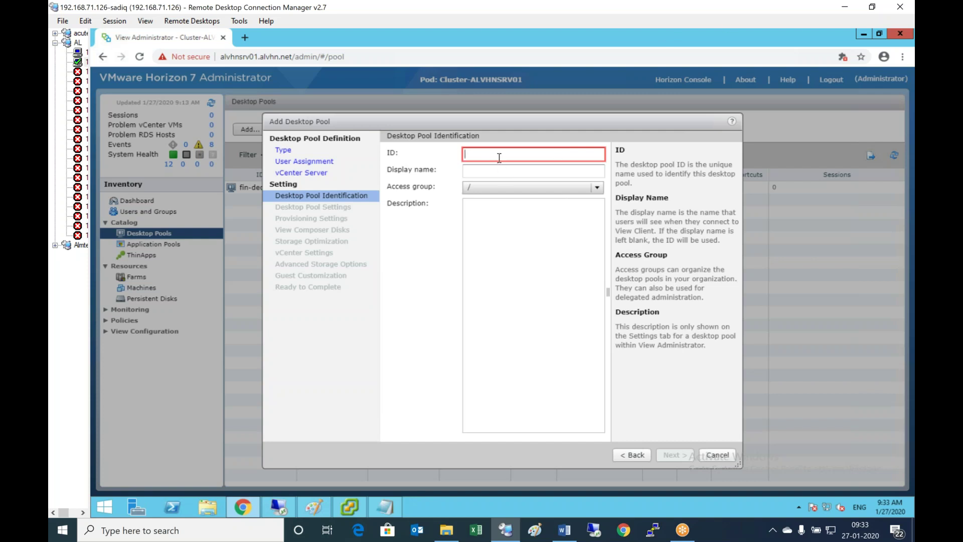
type("hr-")
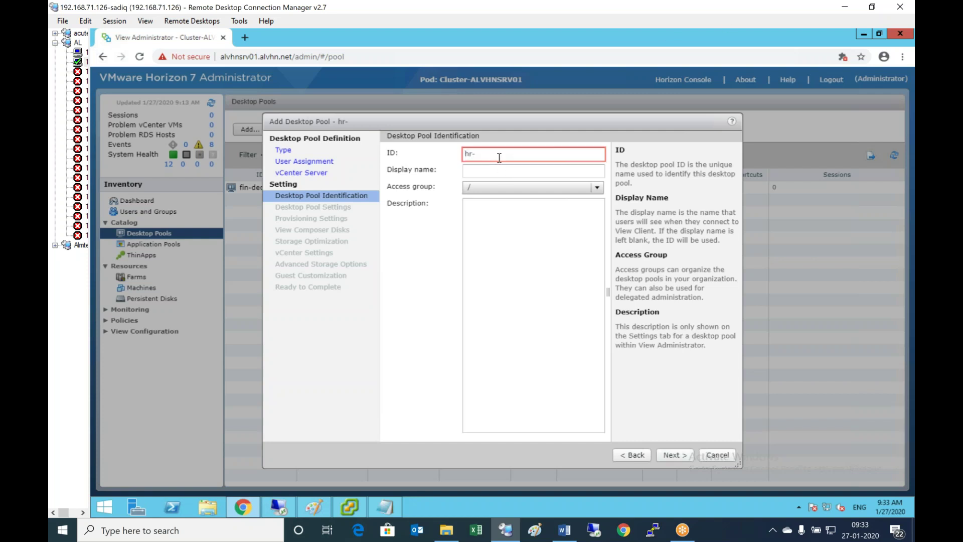
type("floating-lc")
left_click(493, 171)
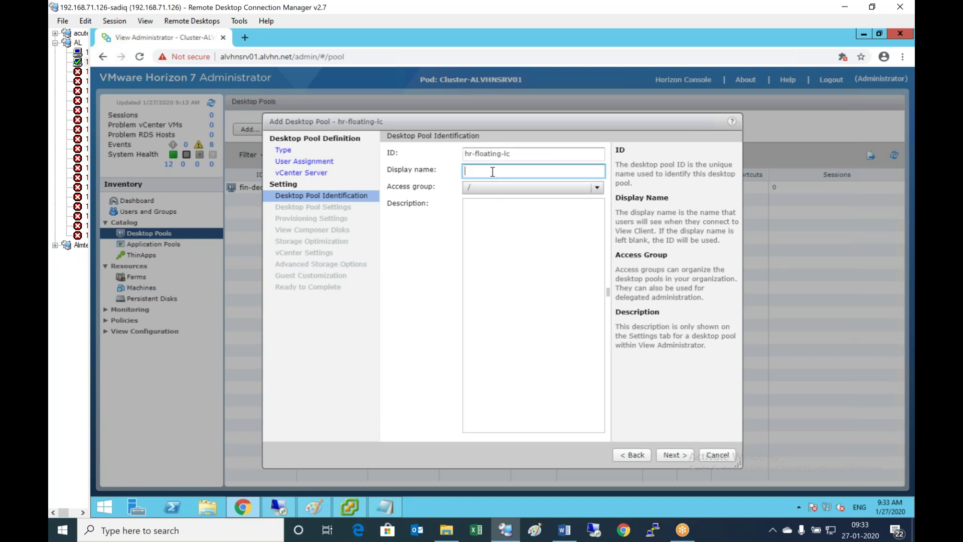
type("HR lo")
key("BackSpace")
key("BackSpace")
type("floating licnked")
key("BackSpace")
key("BackSpace")
key("BackSpace")
key("BackSpace")
key("BackSpace")
left_click(681, 455)
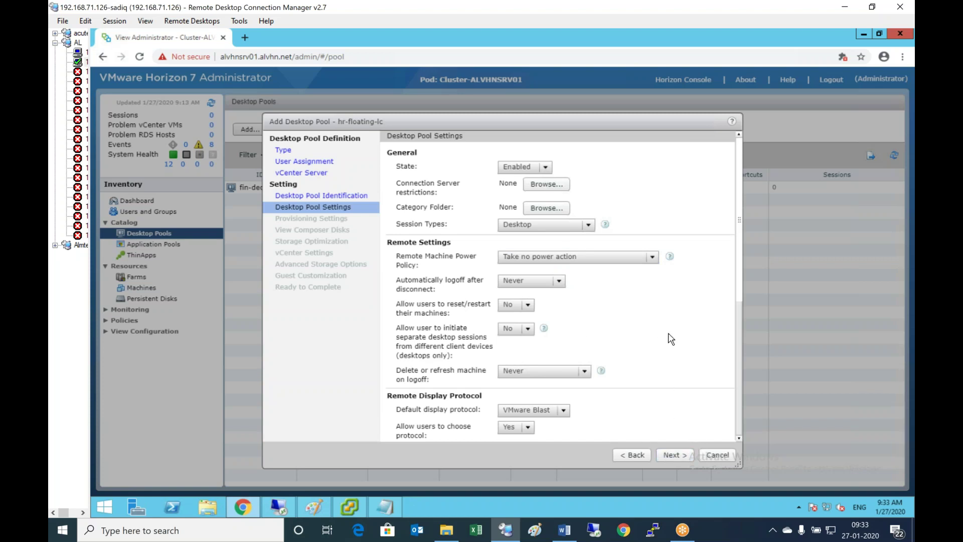
Set the pool's Remote Machine Power Policy to Power off and accept the remaining desktop pool settings.
left_click(651, 257)
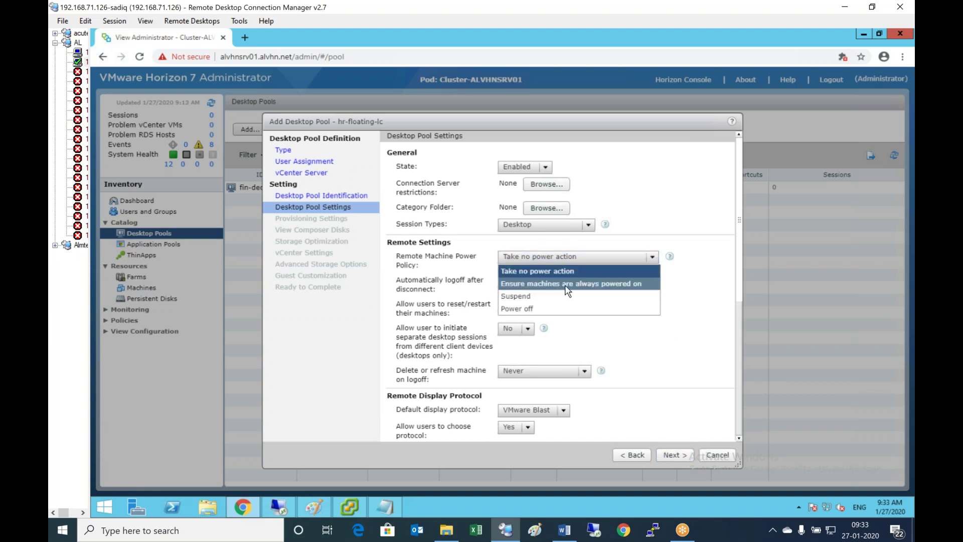
left_click(549, 308)
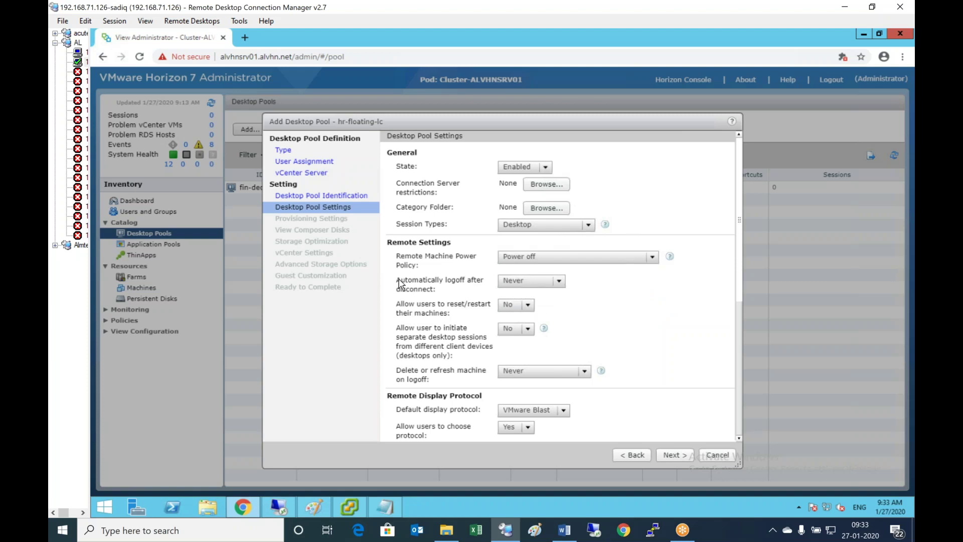
left_click(674, 454)
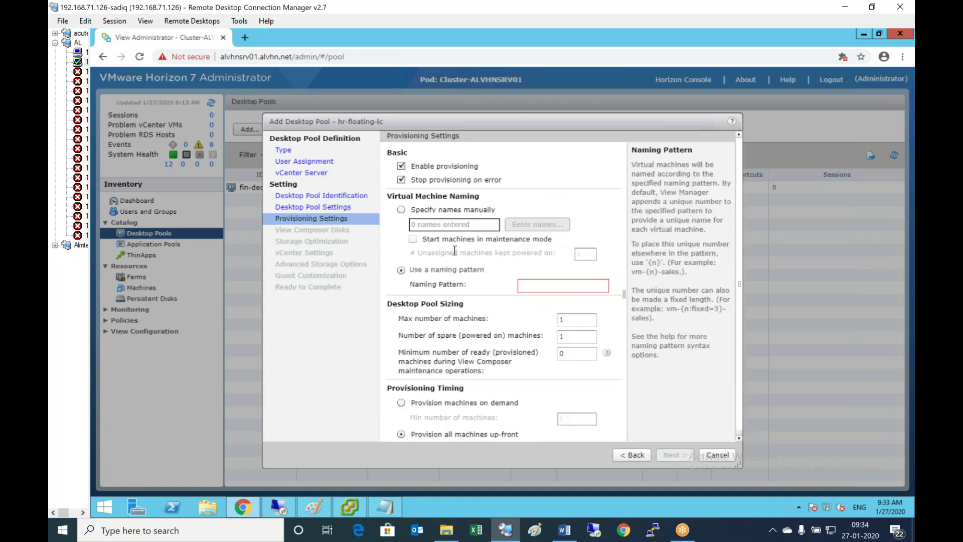
Provision the machines with the naming pattern hr-{n} and a maximum of 3 machines.
left_click(539, 285)
type("hr-{")
key("Tab")
type("3")
key("Tab")
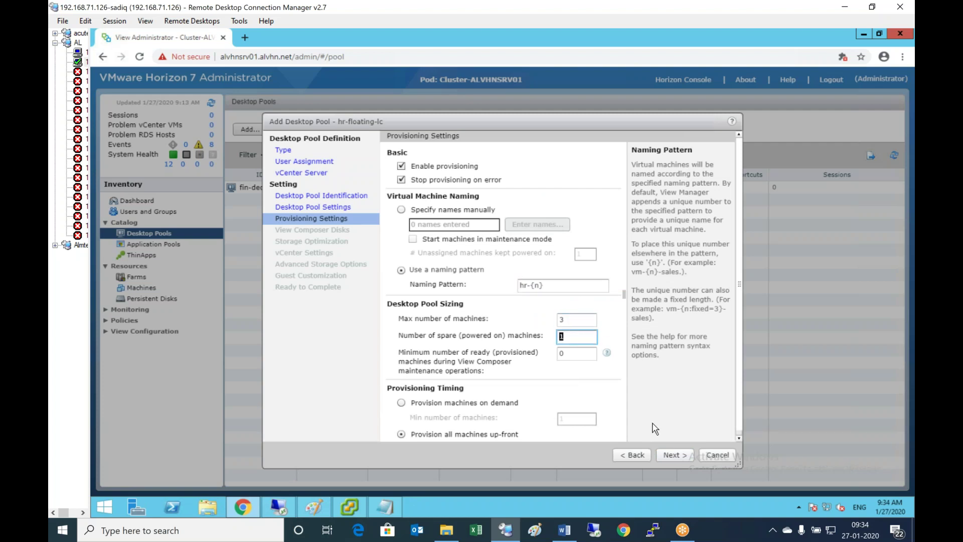
scroll(650, 430, "down", 1)
left_click(672, 458)
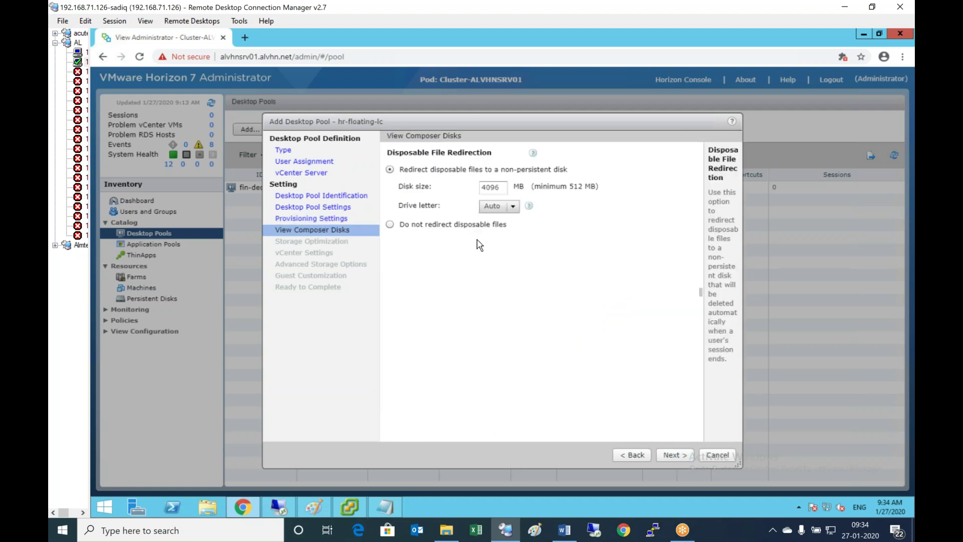
Keep the default View Composer disk and storage optimization options, and choose vm3-floating-lc as the parent VM.
left_click(673, 454)
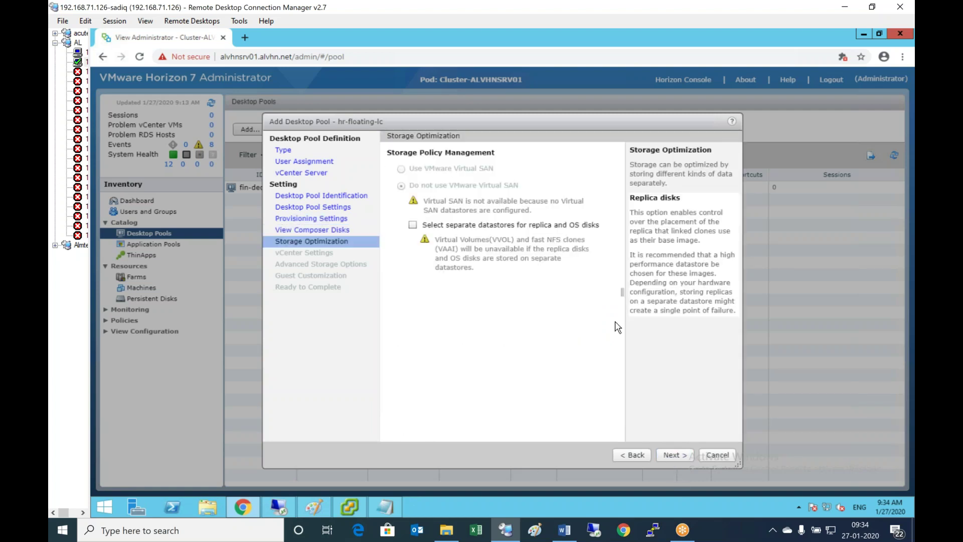
left_click(682, 456)
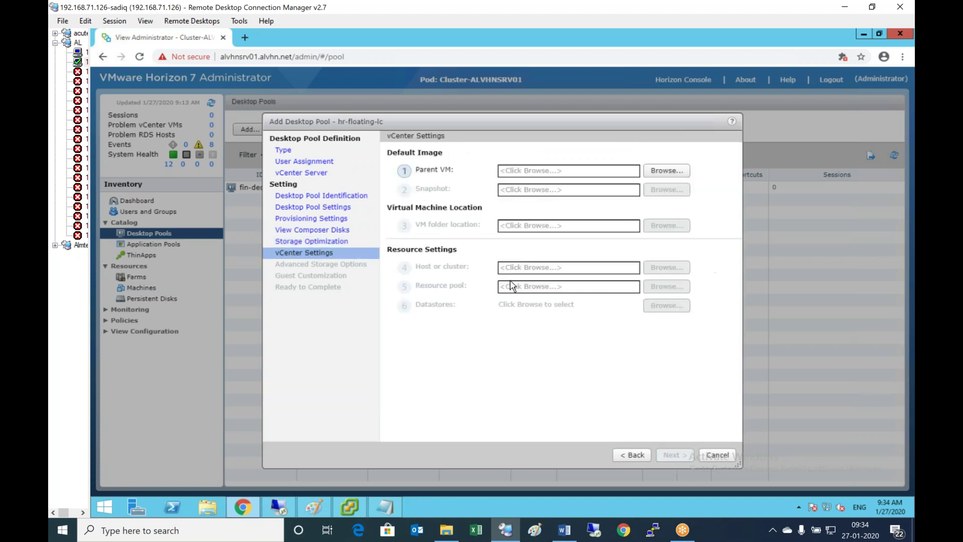
left_click(668, 173)
left_click(326, 257)
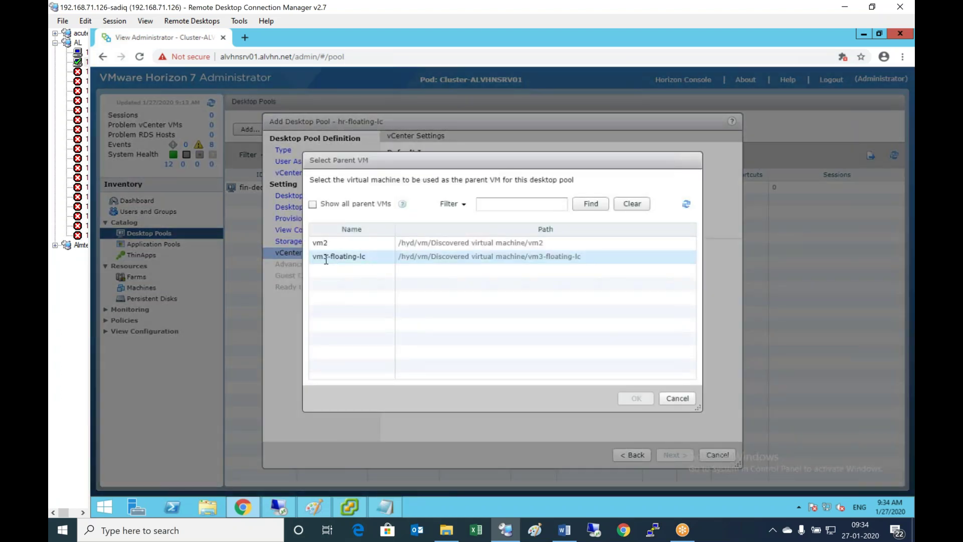
left_click(637, 397)
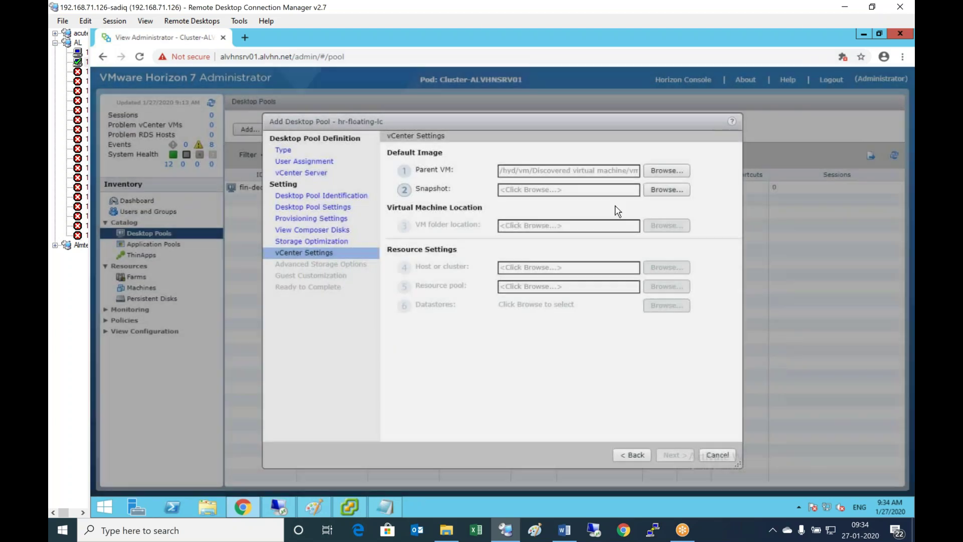
Select the floating-lc snapshot as the default image and Discovered virtual machine as the VM folder location.
left_click(667, 189)
left_click(337, 274)
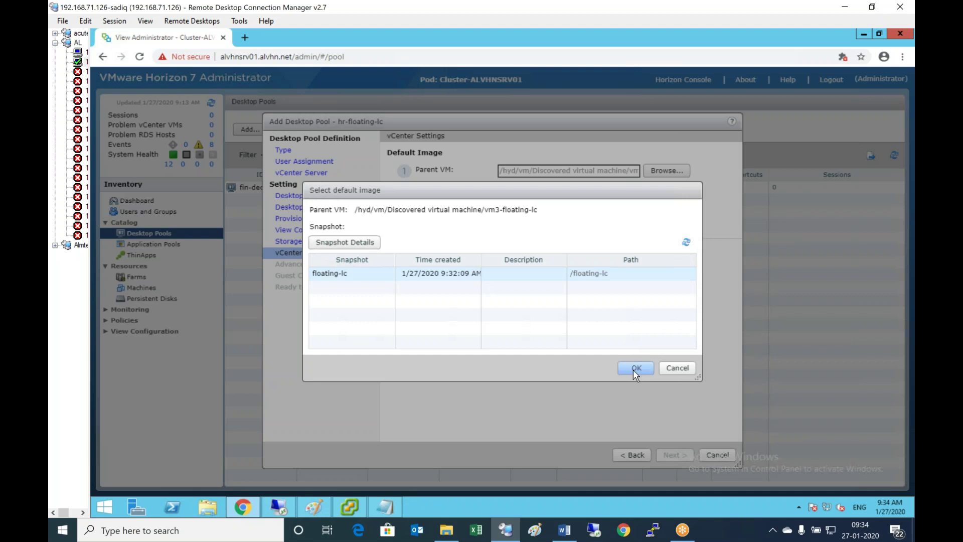
left_click(635, 368)
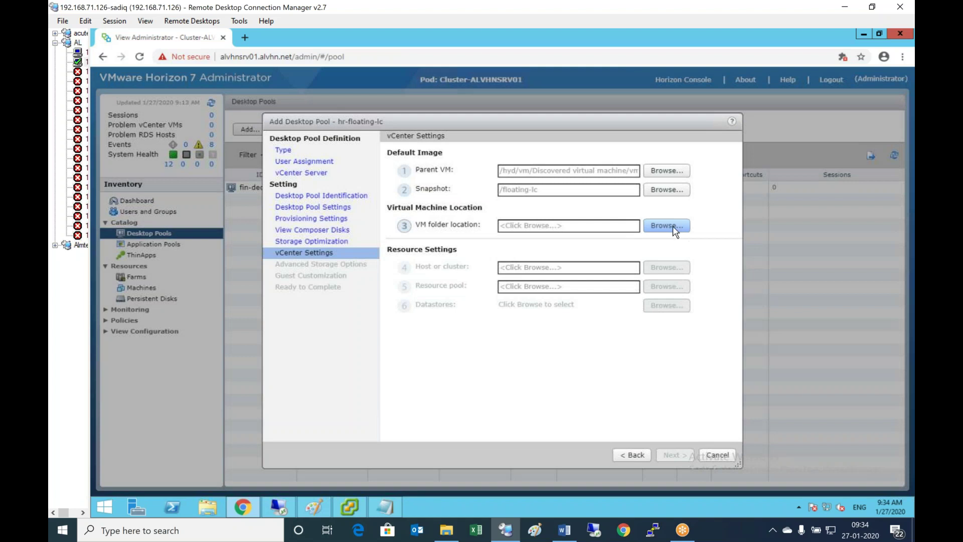
left_click(676, 227)
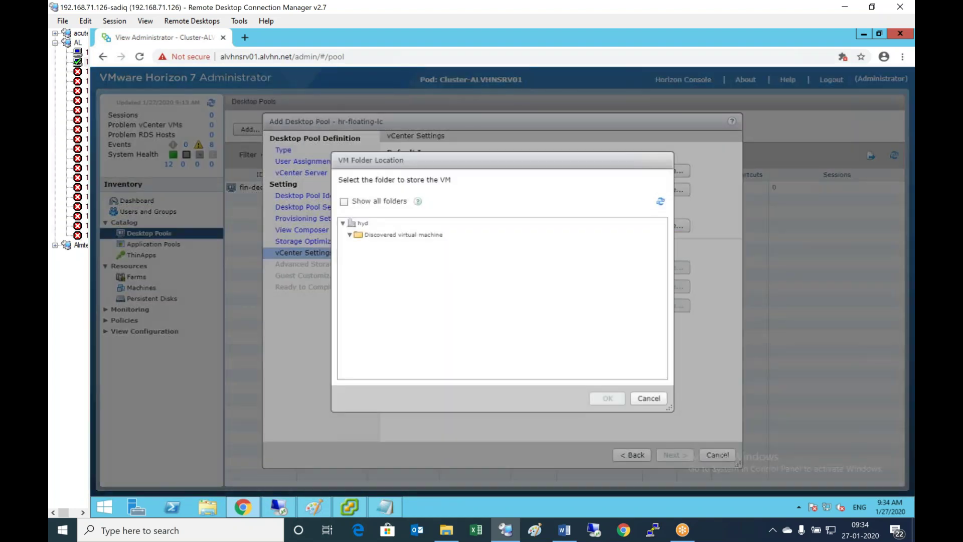
left_click(407, 235)
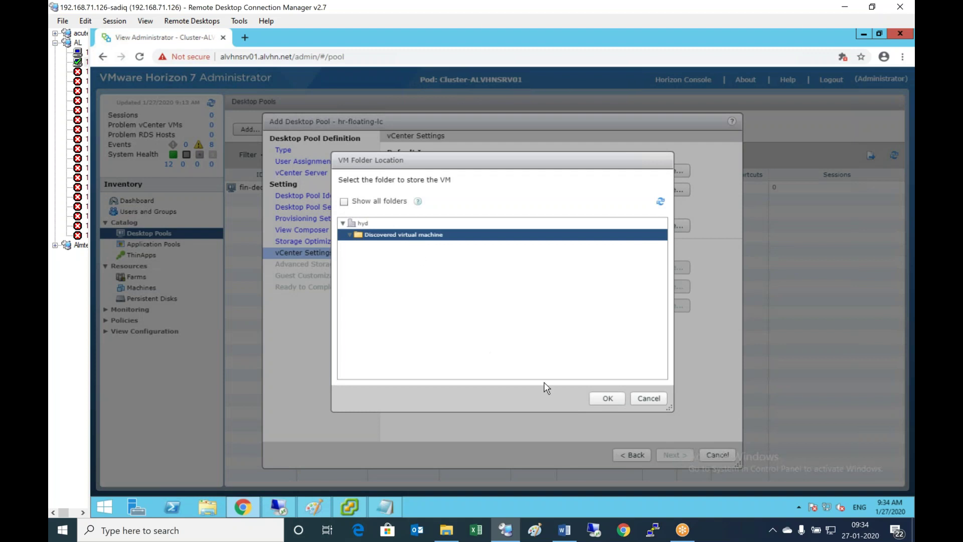
left_click(607, 398)
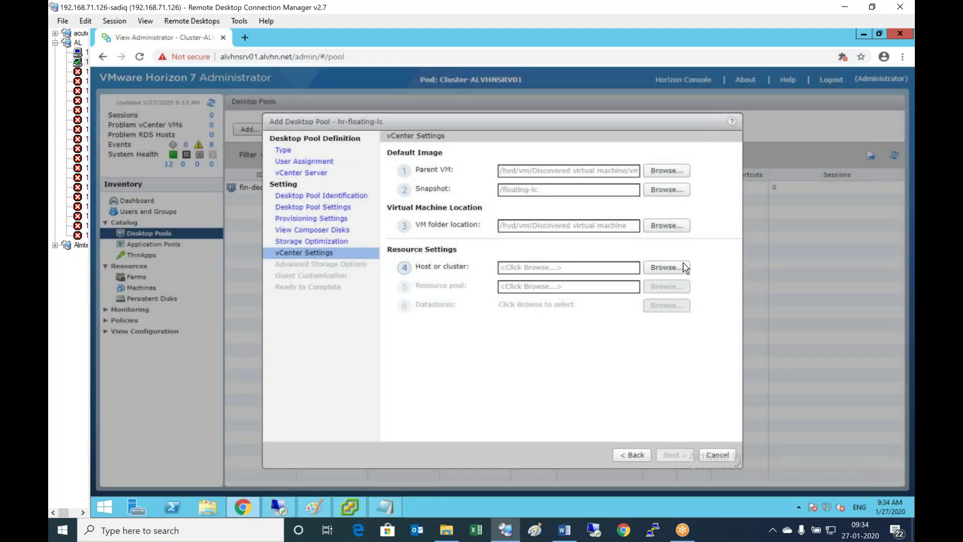
Select alclu as both the host or cluster and the resource pool for the desktop pool.
left_click(677, 271)
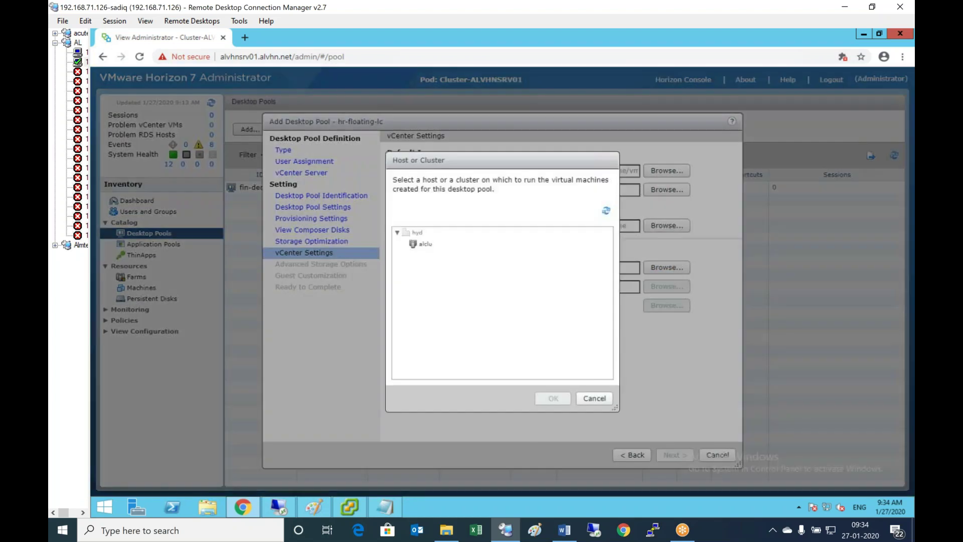
left_click(438, 246)
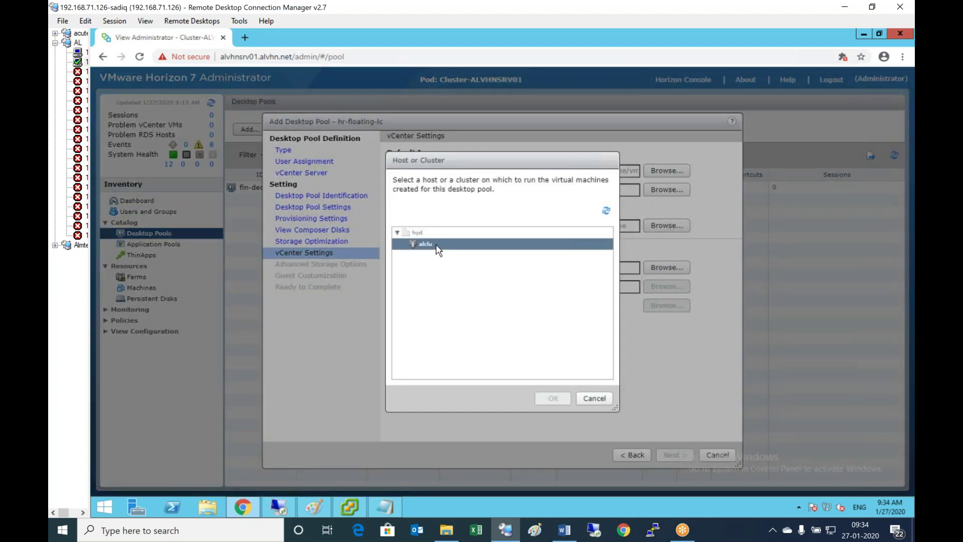
left_click(438, 246)
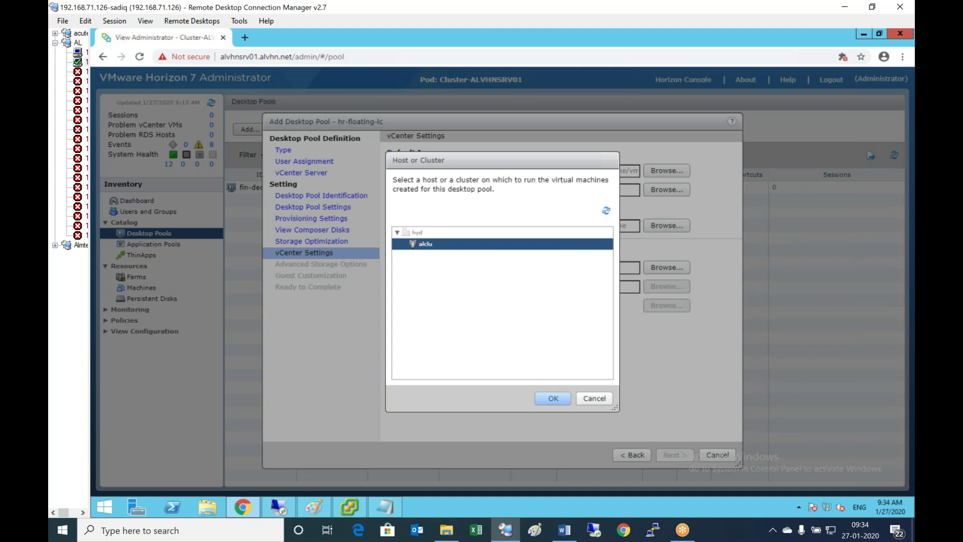
left_click(553, 398)
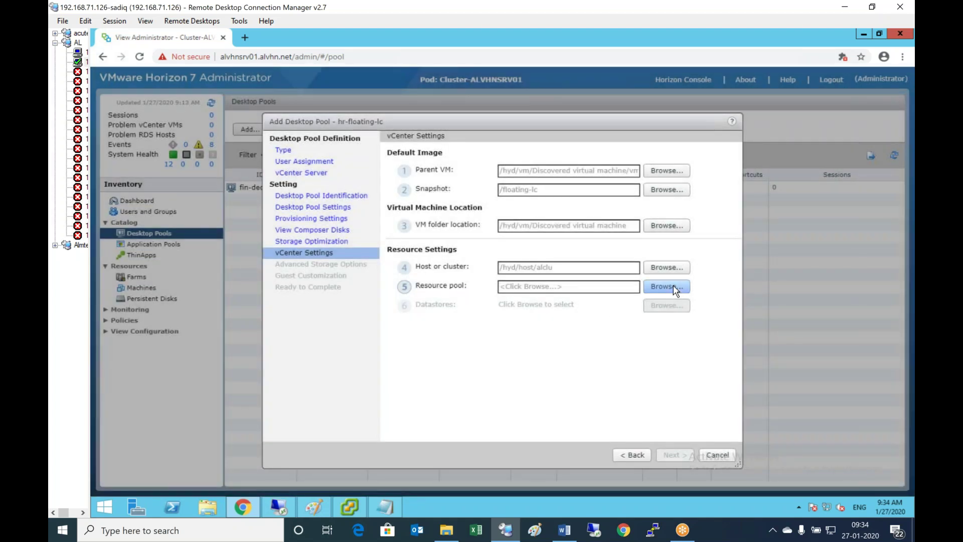
left_click(674, 287)
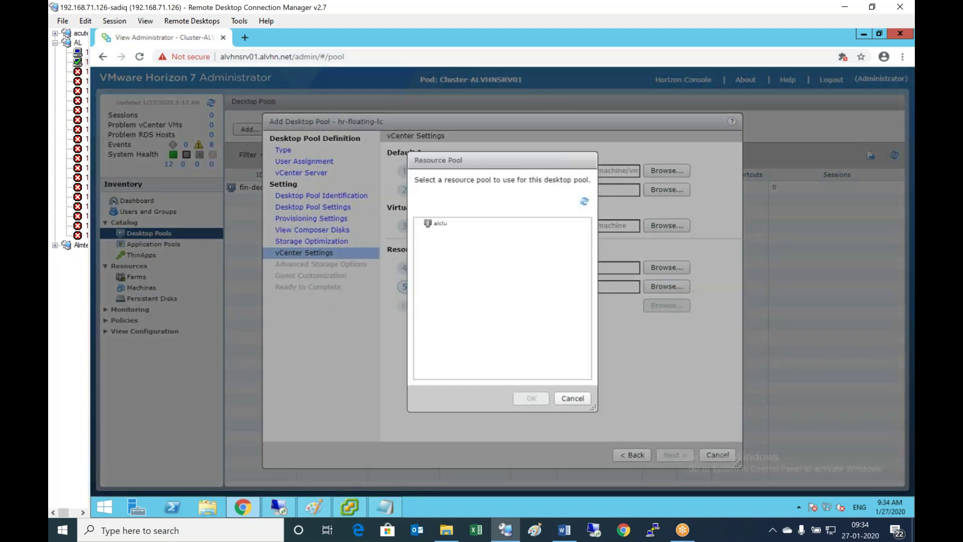
left_click(445, 225)
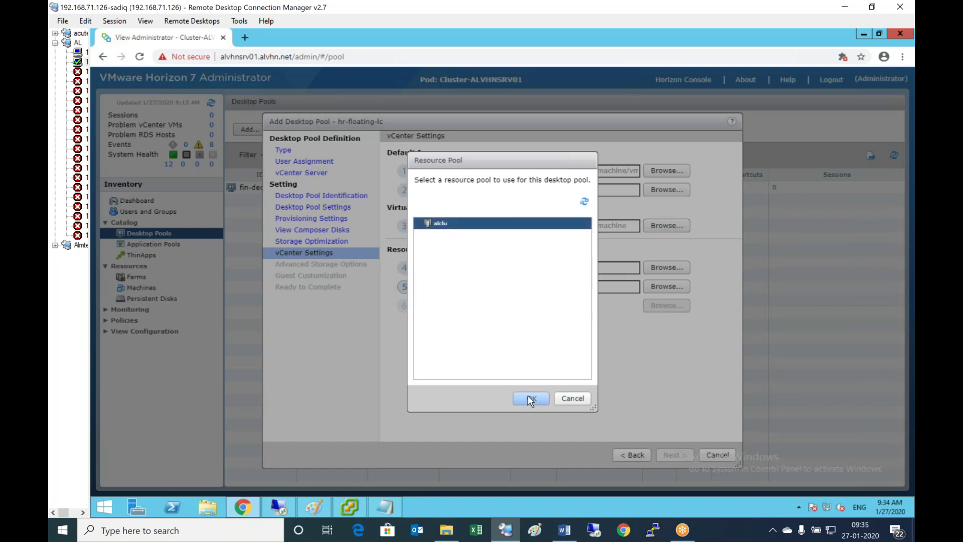
left_click(529, 399)
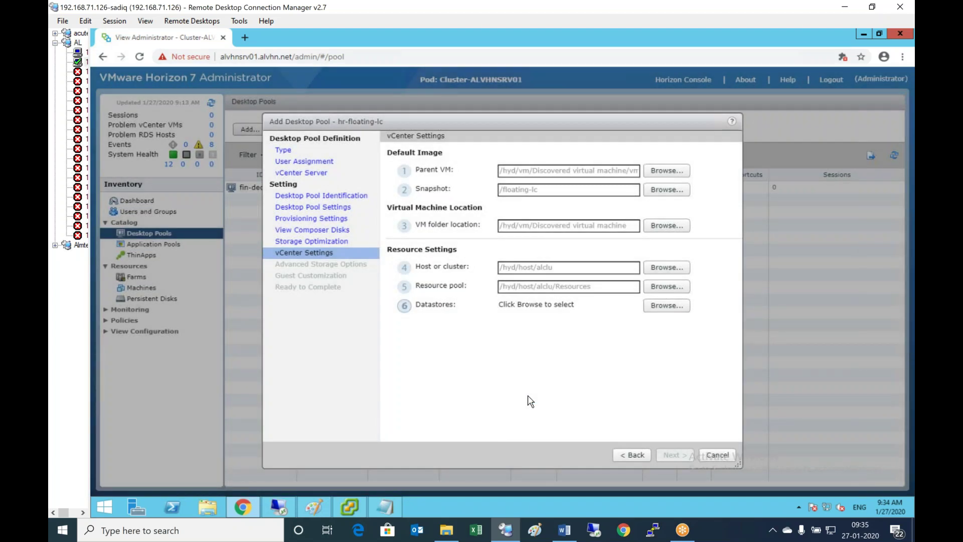
Include local datastores in the list, select DS13 and DS14 for the linked clones, and accept the local datastore restrictions.
left_click(674, 311)
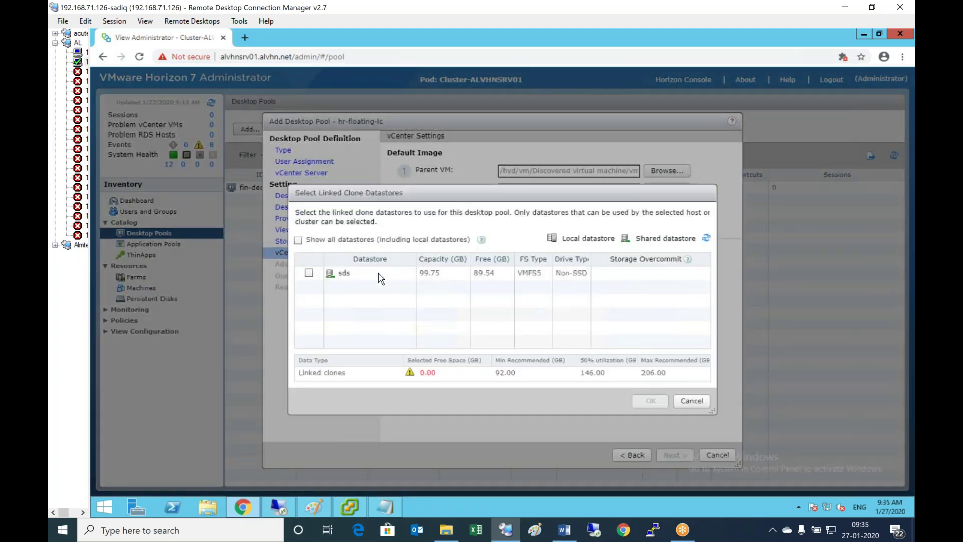
left_click(299, 240)
left_click(309, 274)
left_click(309, 288)
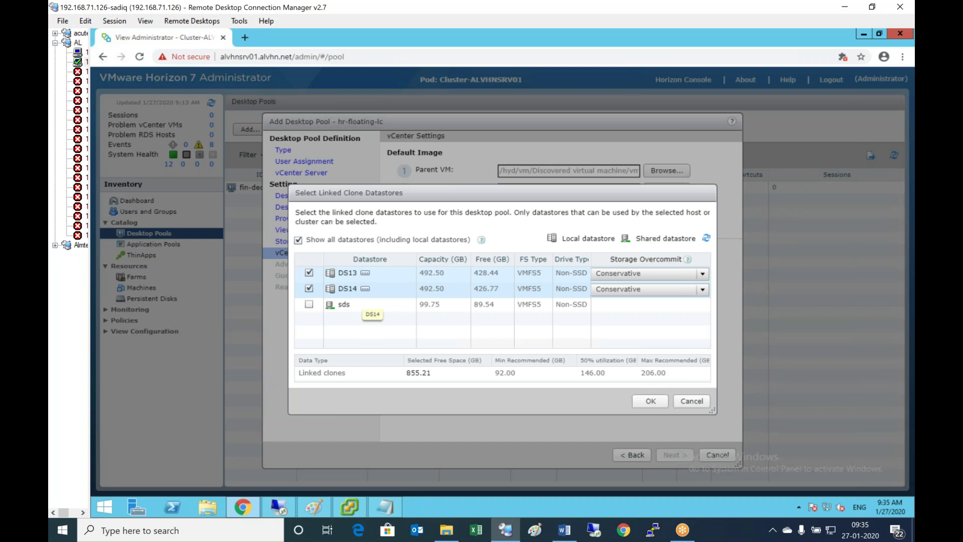
left_click(647, 399)
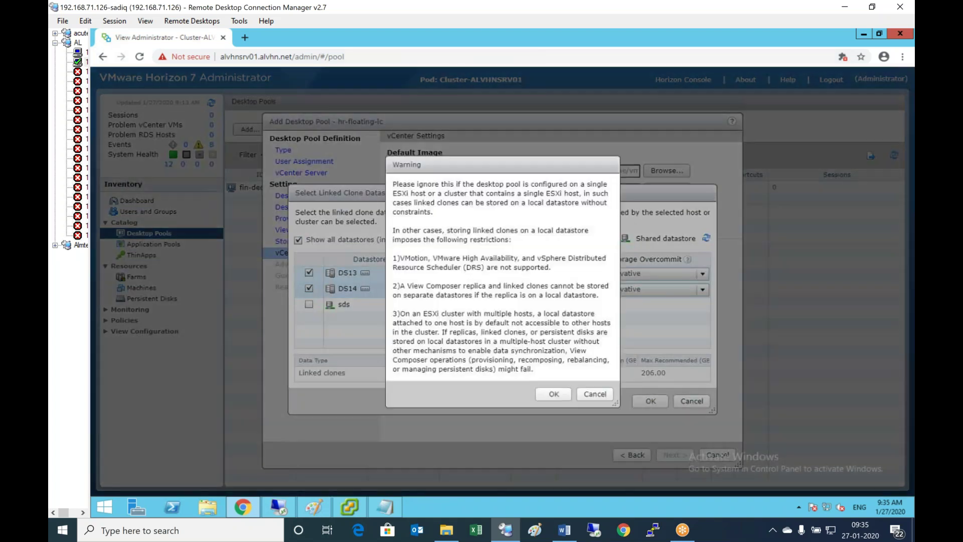
left_click(553, 394)
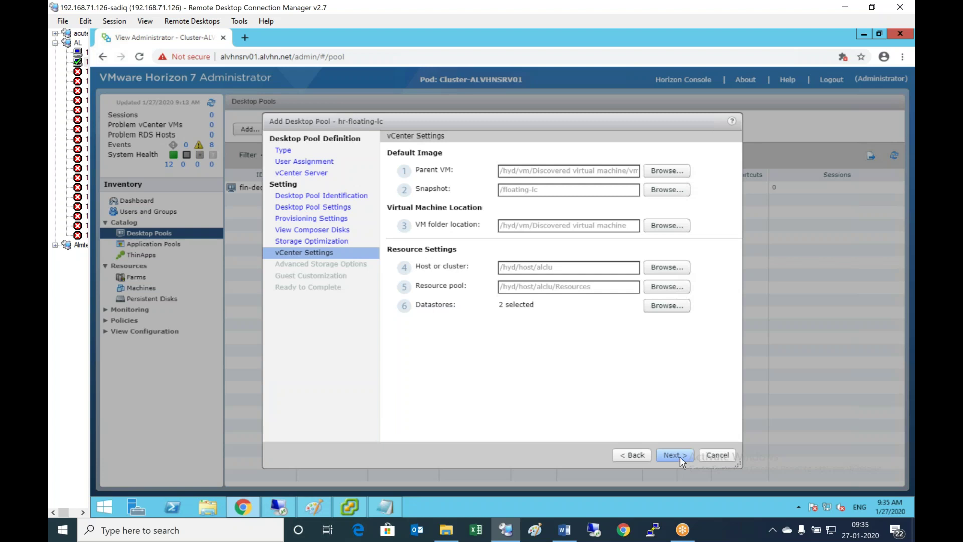
Finish the pool wizard with the default advanced storage options and the win10spec SysPrep specification for guest customization.
left_click(679, 457)
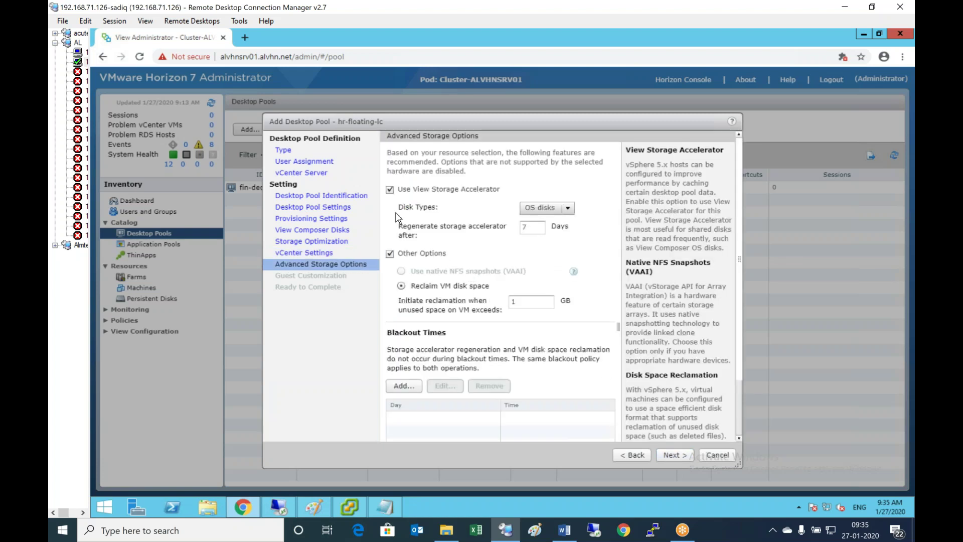
left_click(685, 454)
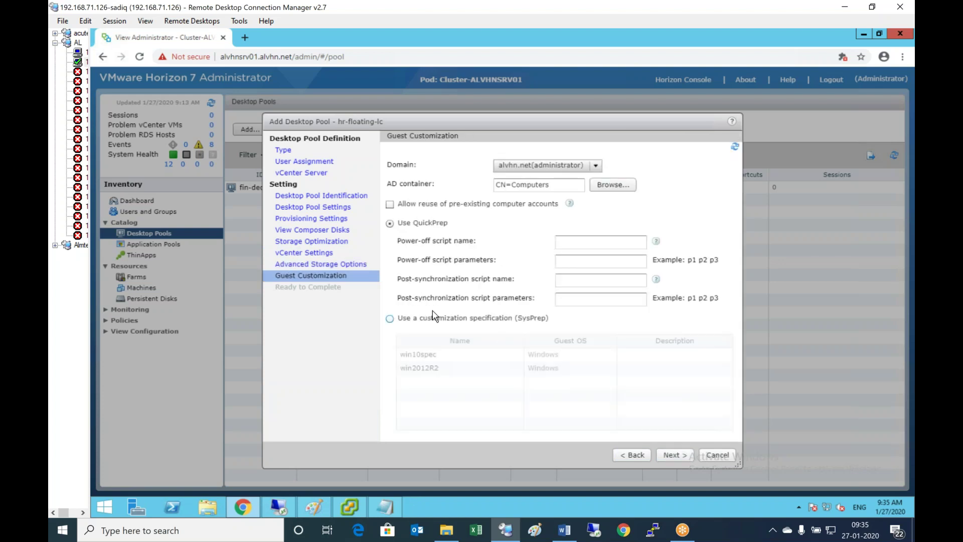
left_click(389, 318)
left_click(422, 354)
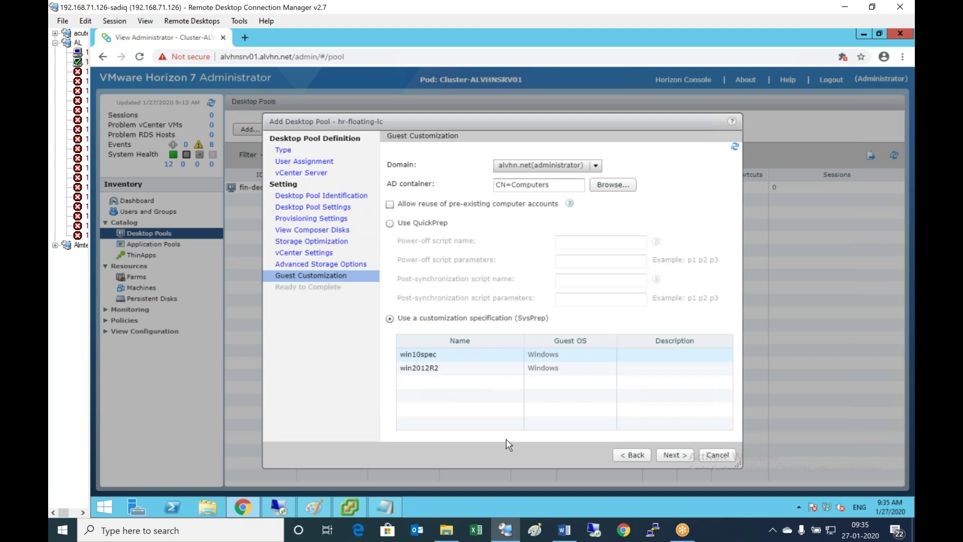
left_click(669, 449)
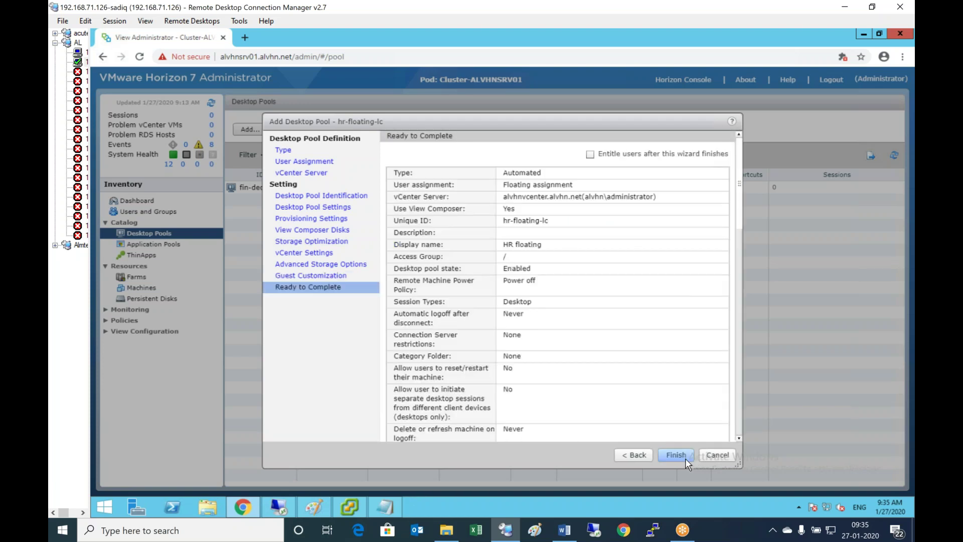
left_click(685, 460)
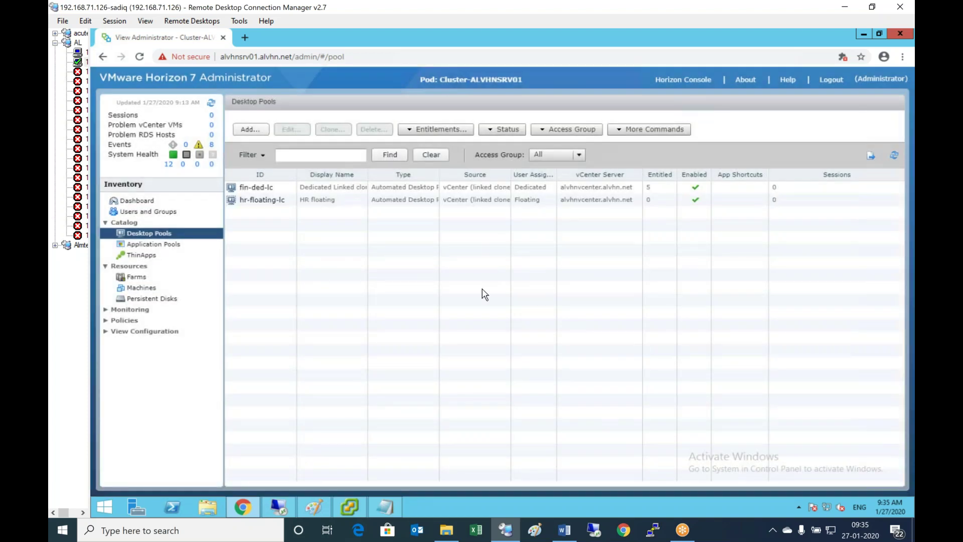
Switch to the Notepad notes and add the heading "3) Entitle Desktop pool to users" below the pool creation steps.
left_click(267, 205)
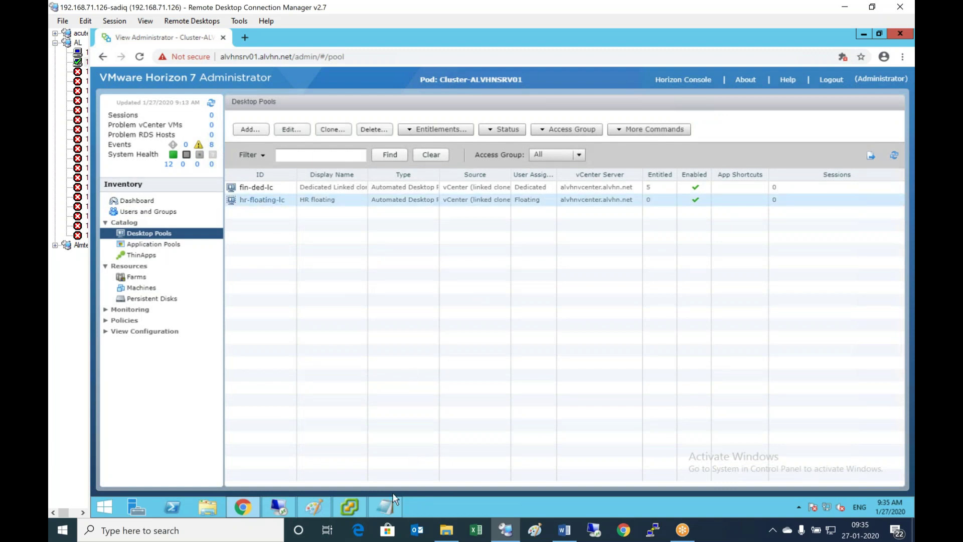
left_click(390, 507)
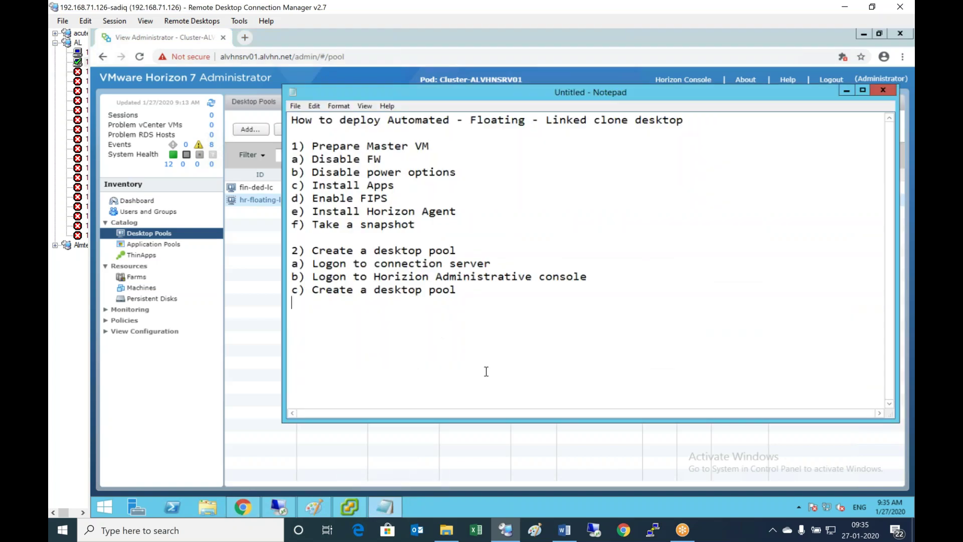
key("Return")
key("Return")
type("3) Entitle Desktop ")
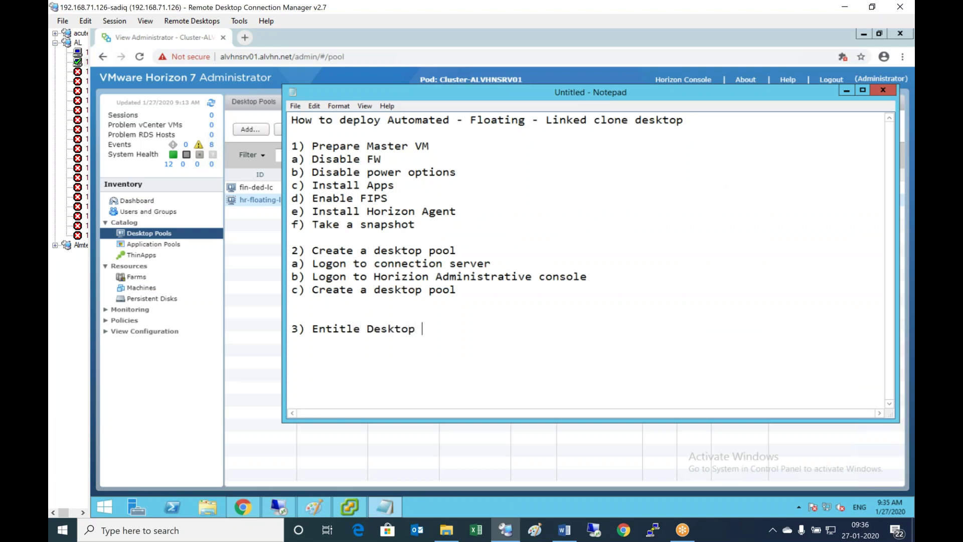
type("pool t ouser")
key("BackSpace")
key("BackSpace")
key("BackSpace")
key("BackSpace")
key("BackSpace")
key("BackSpace")
type("o users")
key("Return")
List the entitlement steps in the notes as "a) Select the Desktop pool", "b) Entitile" and "c) Select Users".
type("a) Se")
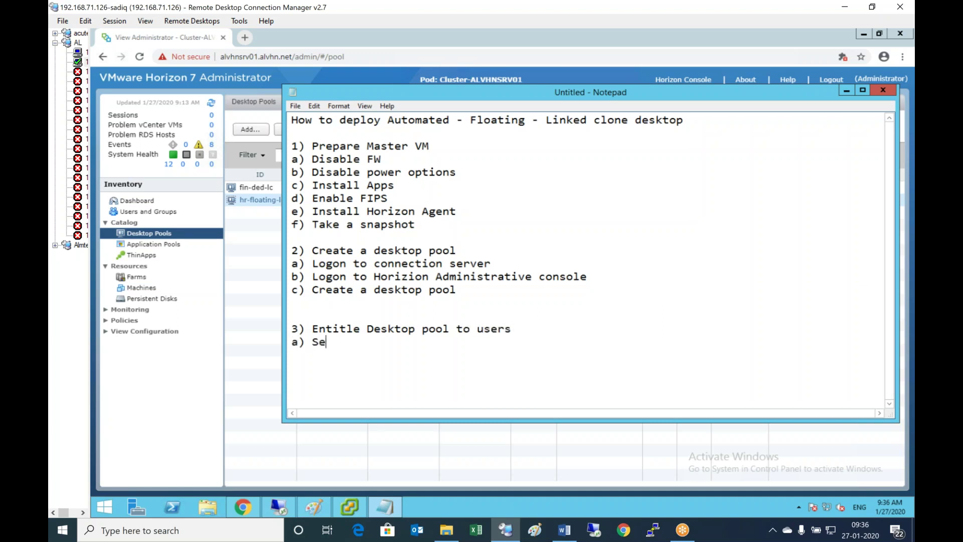
type("lect the Desktop pool")
key("Return")
type("b) Entitile")
key("Return")
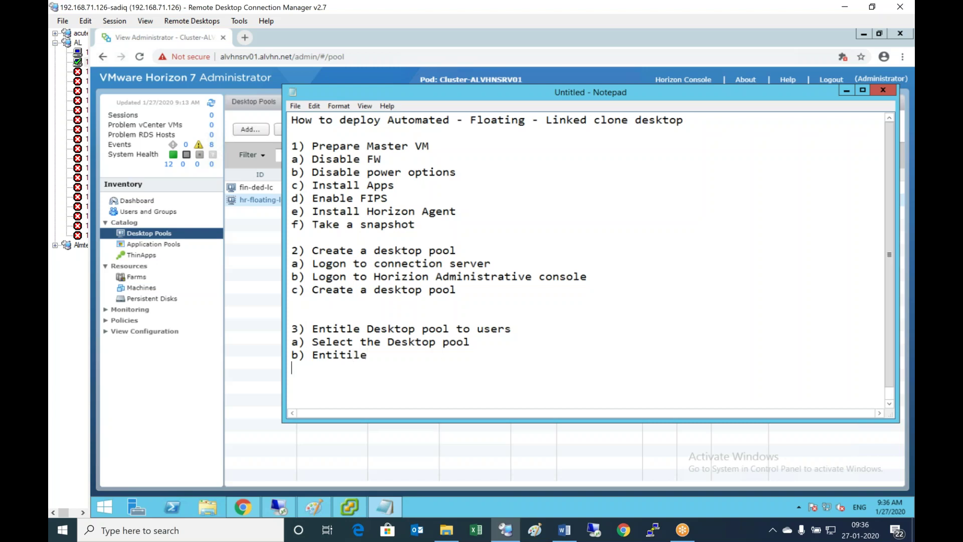
type("c) Select Users")
key("Return")
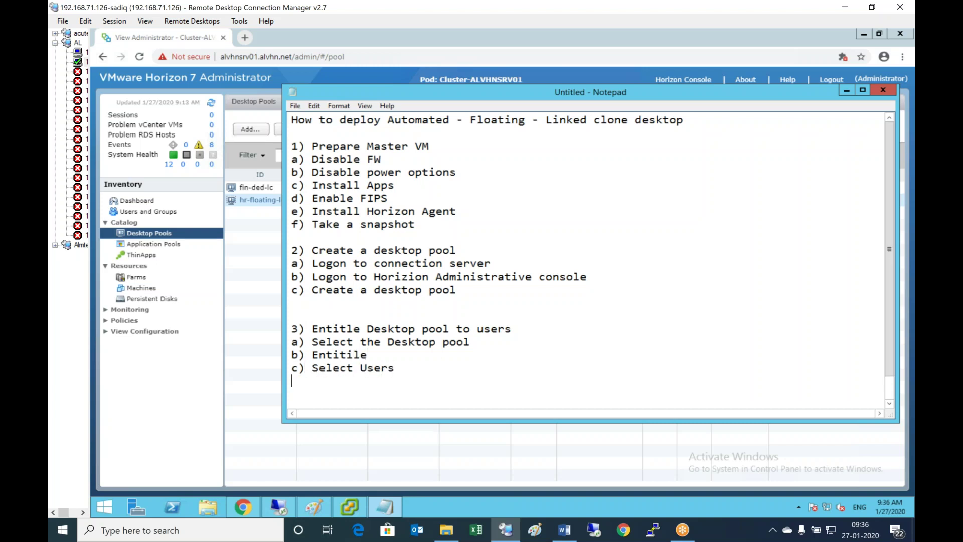
Return to Horizon Administrator, start adding entitlements to hr-floating-lc, and search for users or groups whose name contains hr.
left_click(261, 237)
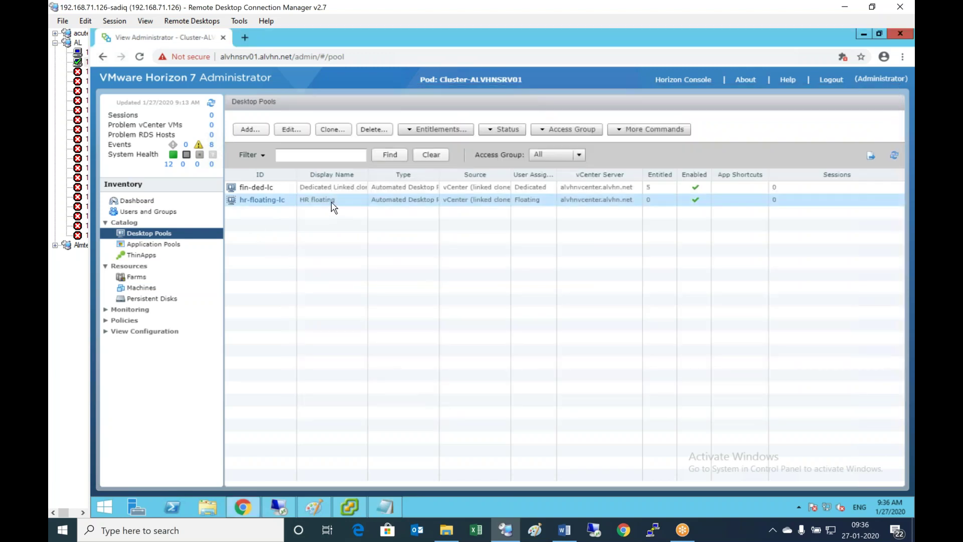
left_click(442, 130)
left_click(443, 142)
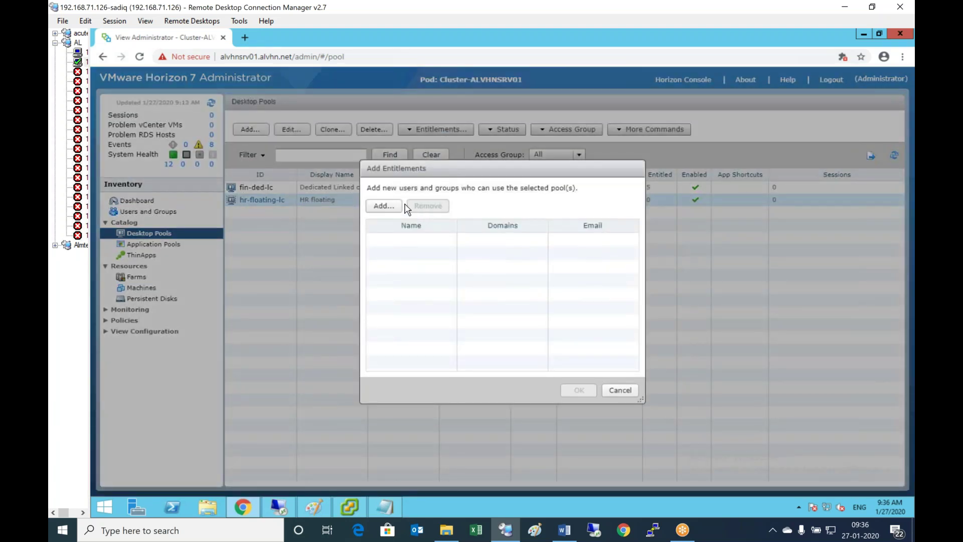
left_click(393, 204)
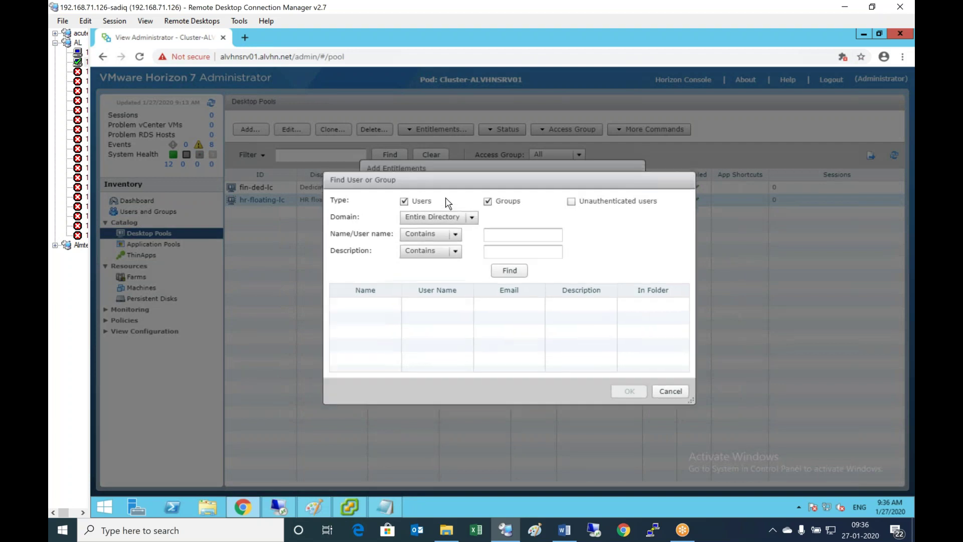
left_click(546, 248)
type("hr")
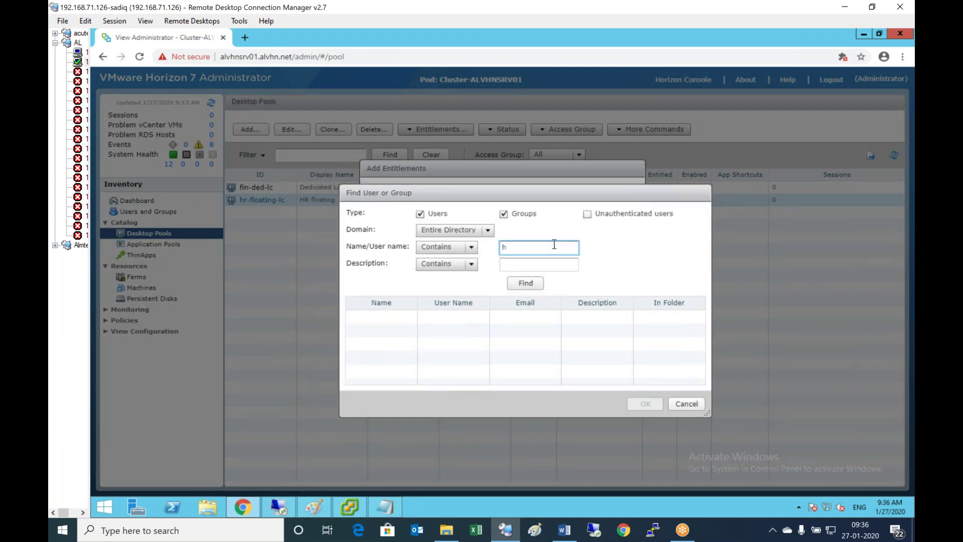
left_click(532, 285)
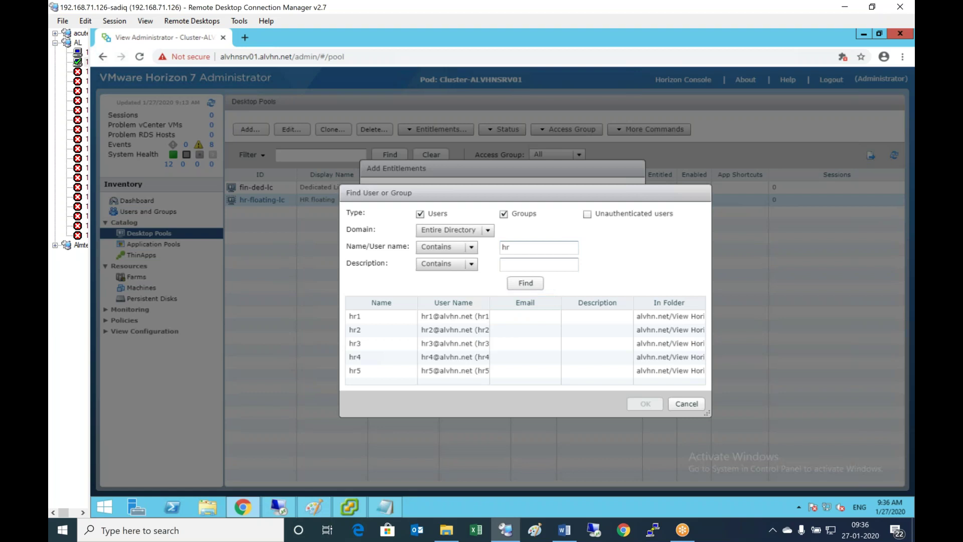
Entitle the users hr1 through hr5 to the hr-floating-lc desktop pool.
left_click(382, 317)
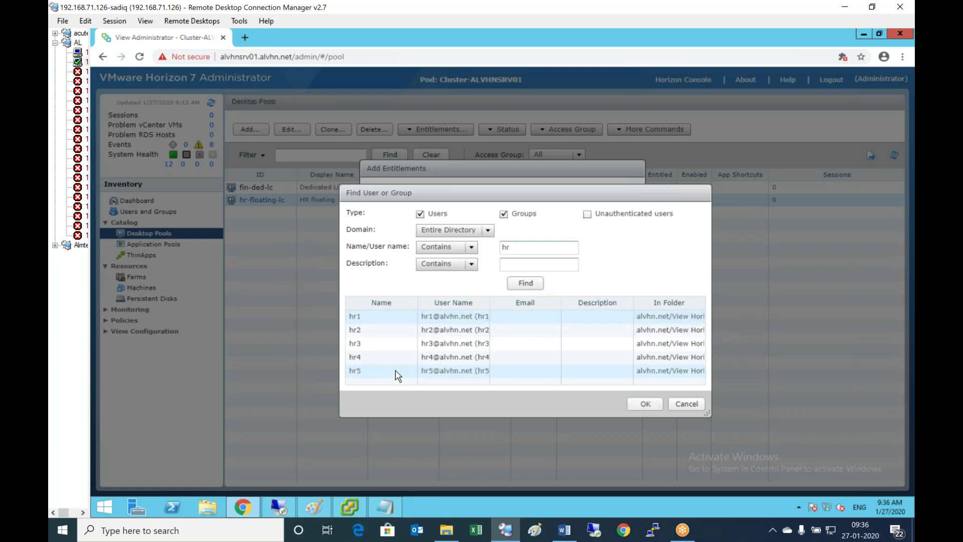
left_click(393, 370, "shift")
left_click(645, 403)
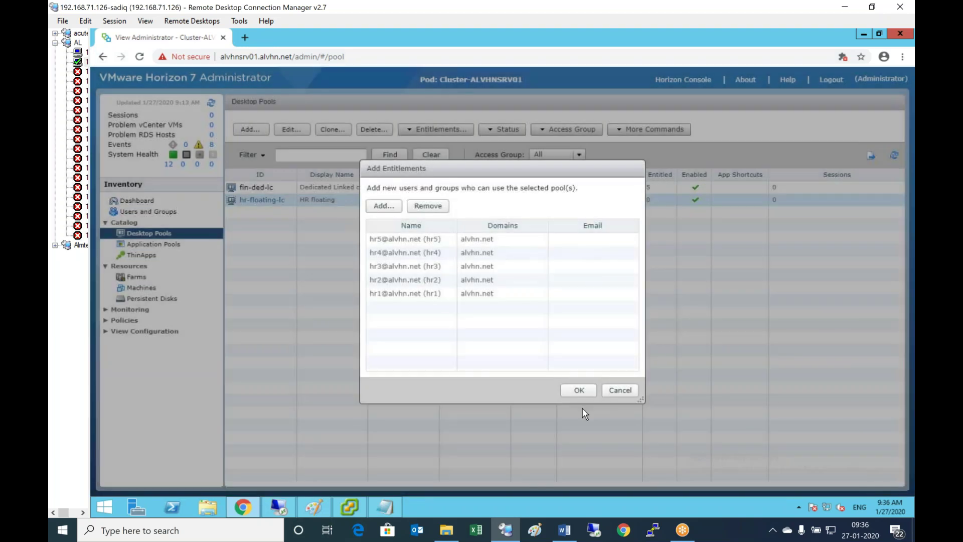
left_click(578, 390)
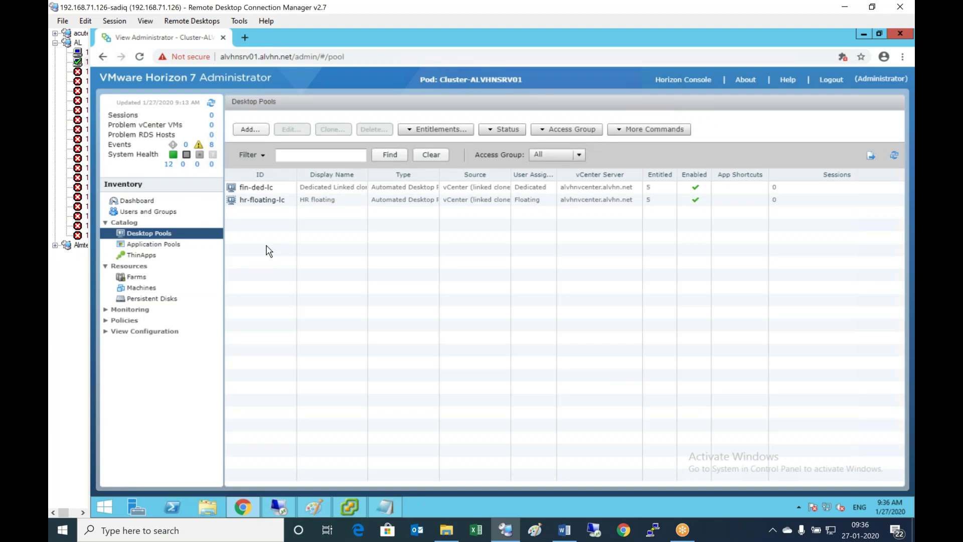
Open the hr-floating-lc pool details and check the provisioning status of its machines.
double_click(269, 200)
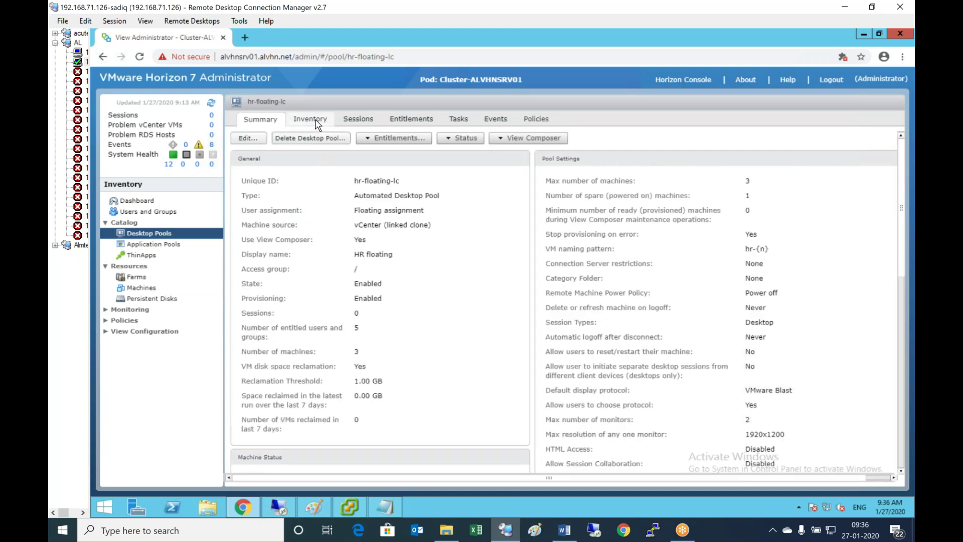
left_click(316, 120)
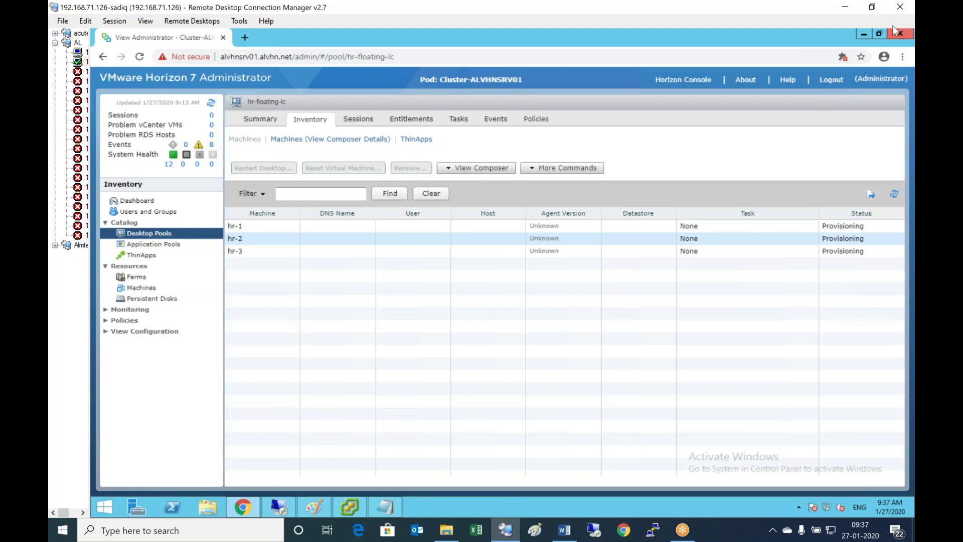
mouse_move(902, 30)
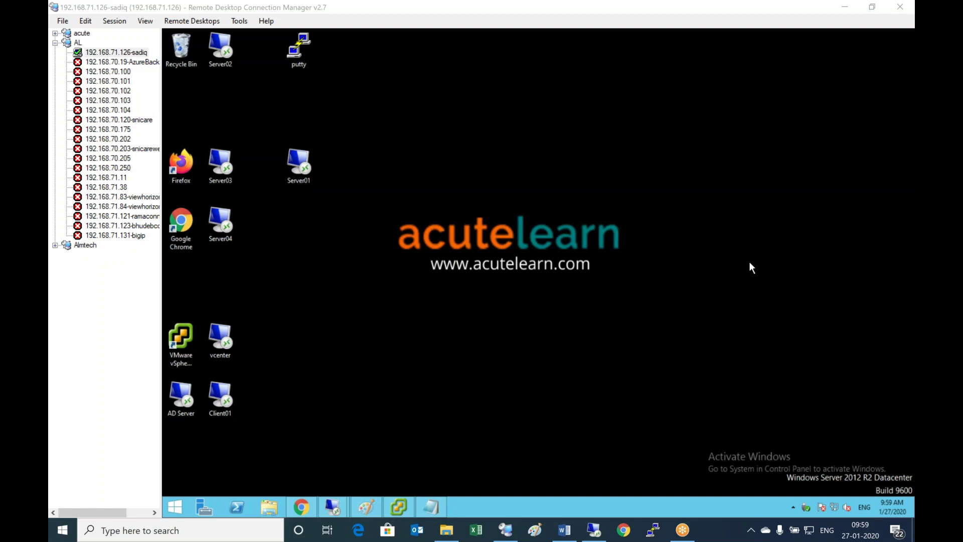
Bring up the desktop pool test steps in Notepad and open the Client01 remote desktop connection.
left_click(431, 506)
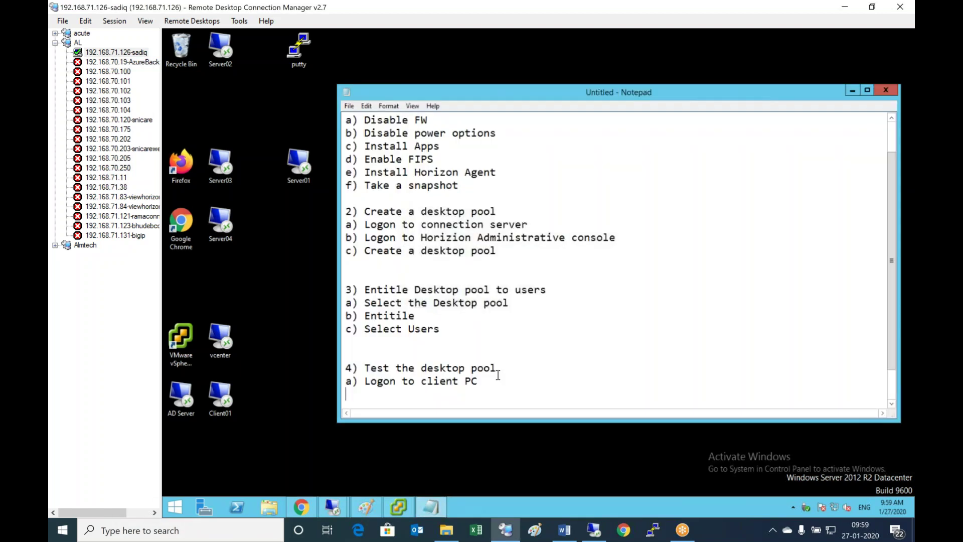
scroll(388, 379, "down", 1)
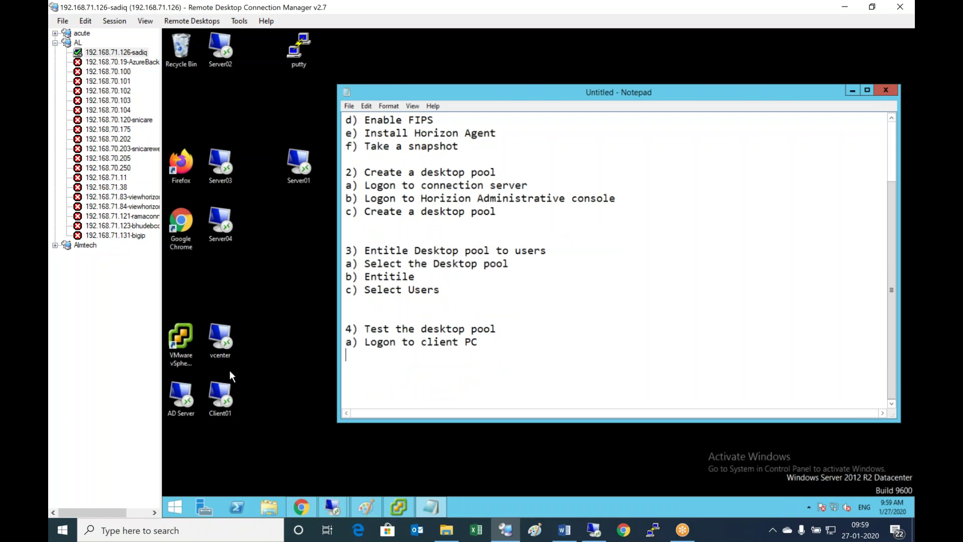
left_click(226, 401)
double_click(226, 402)
Add the line "b) launch the Horizon client" under the desktop pool test heading in the notes.
type("b) launch the")
type("nt")
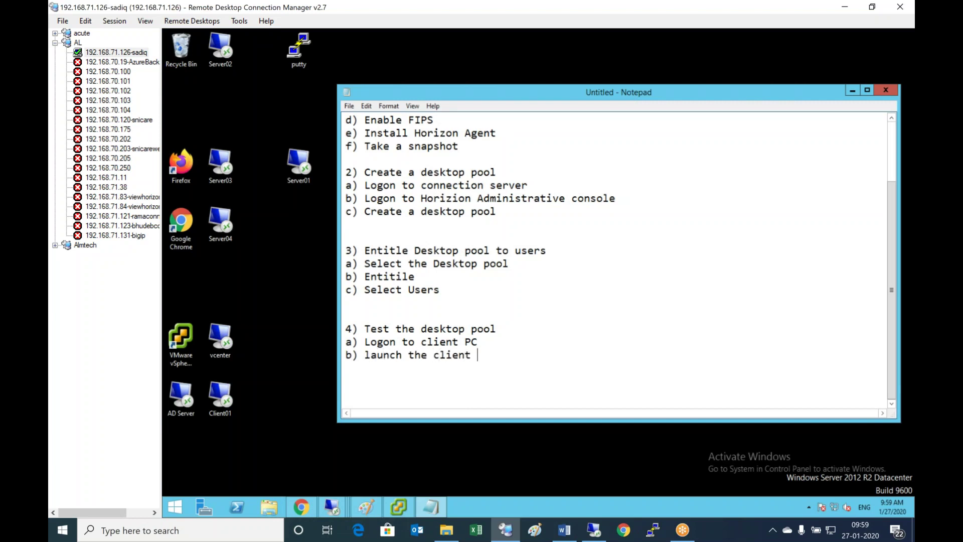
left_click(433, 354)
type("Hoirzi")
key("BackSpace")
key("BackSpace")
key("BackSpace")
key("BackSpace")
type("rizon")
left_click(548, 360)
Add "c) Login with user" as the following test step in the notes.
key("Return")
type("c)")
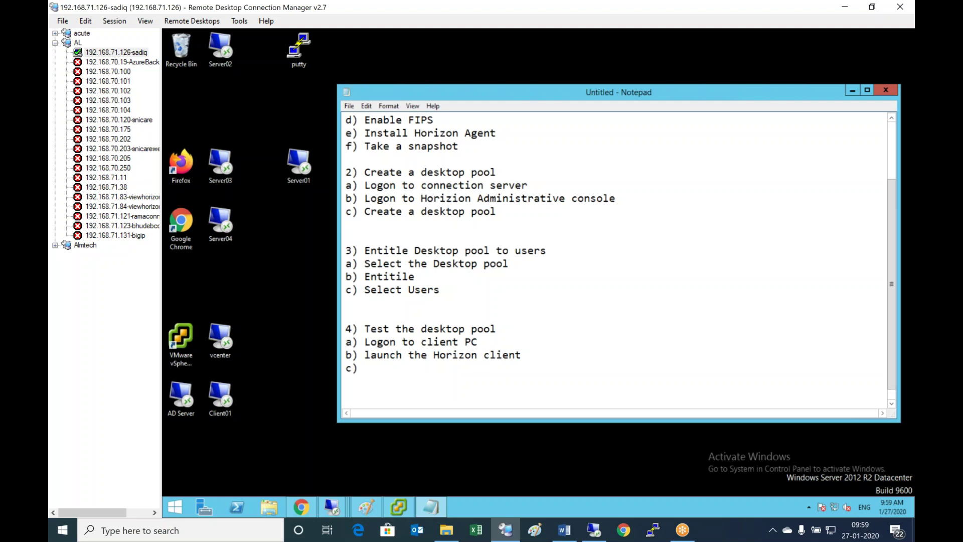
type(" Login with user")
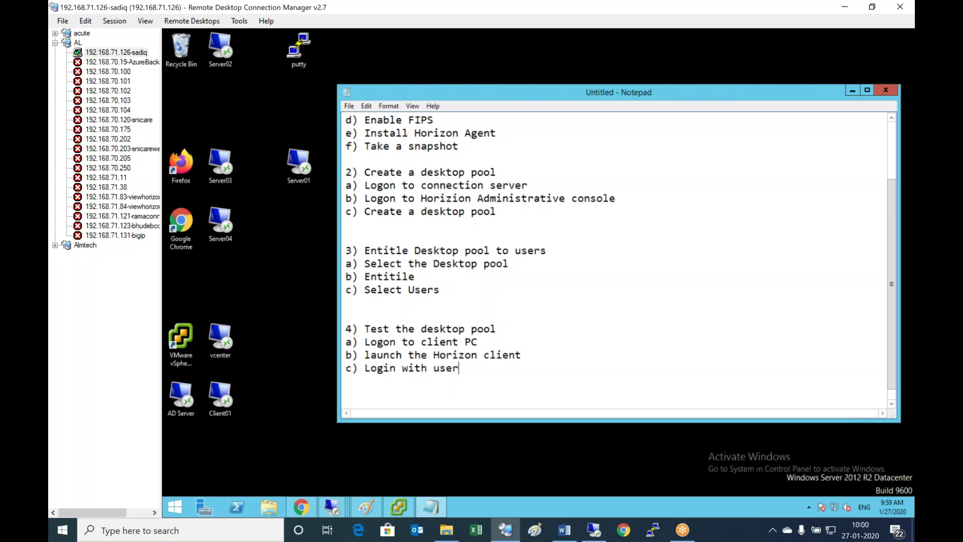
Dismiss the ended Client01 session and switch to the active Client01 remote desktop running VMware Horizon Client.
left_click(331, 506)
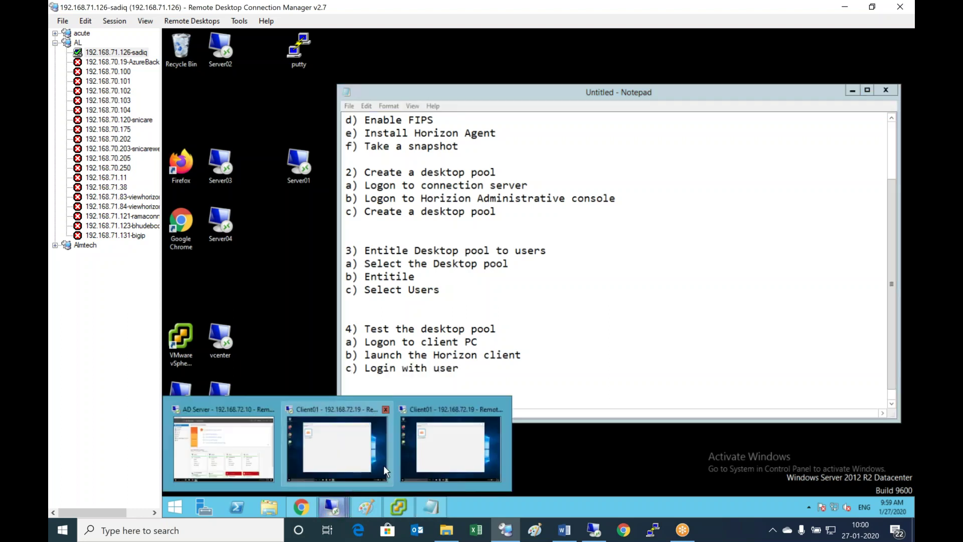
left_click(364, 456)
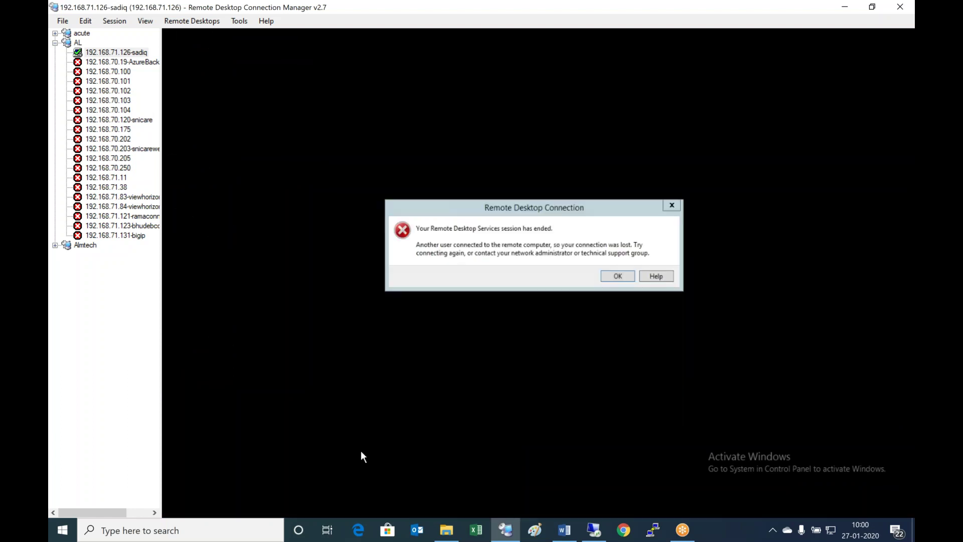
left_click(625, 276)
mouse_move(333, 507)
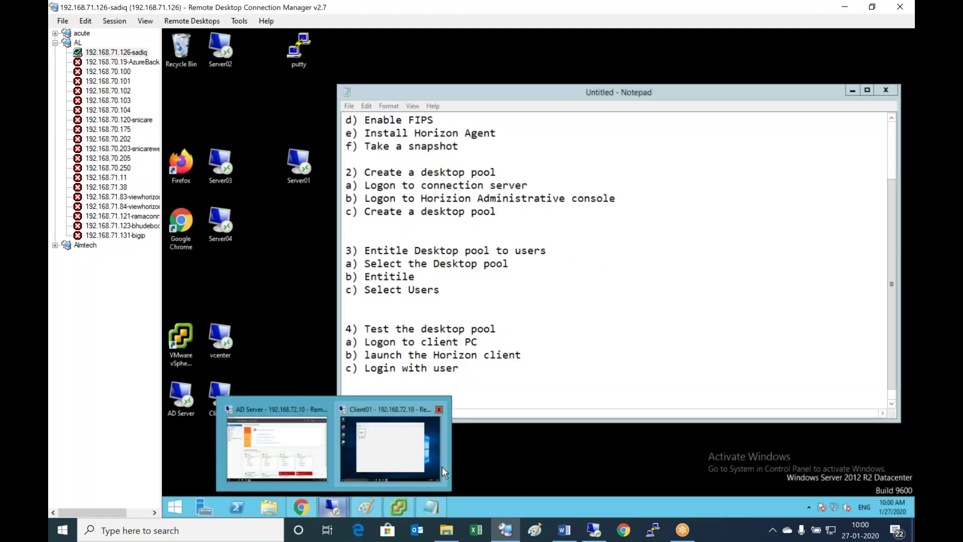
left_click(440, 465)
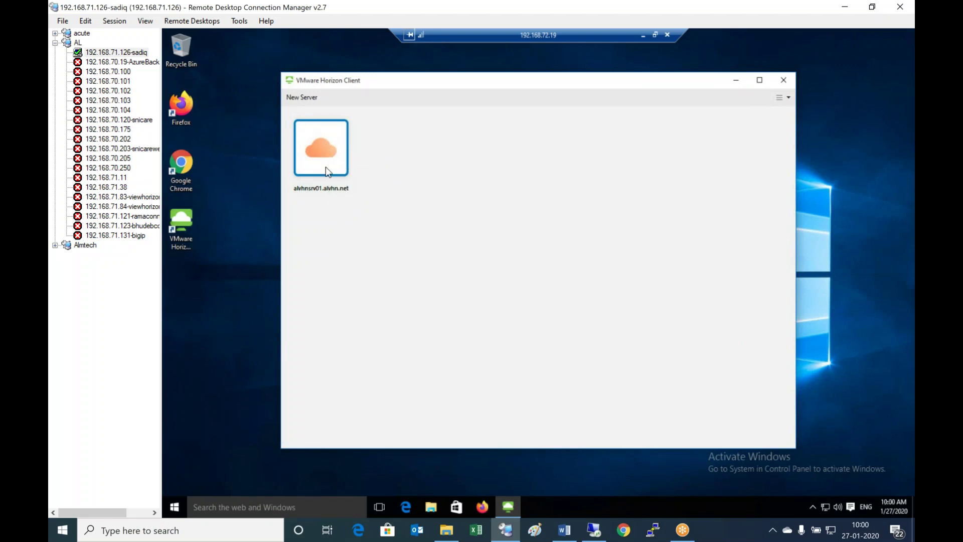
Connect to the alvhnsrv01.alvhn.net server and log in as hr1 with the account password.
double_click(321, 140)
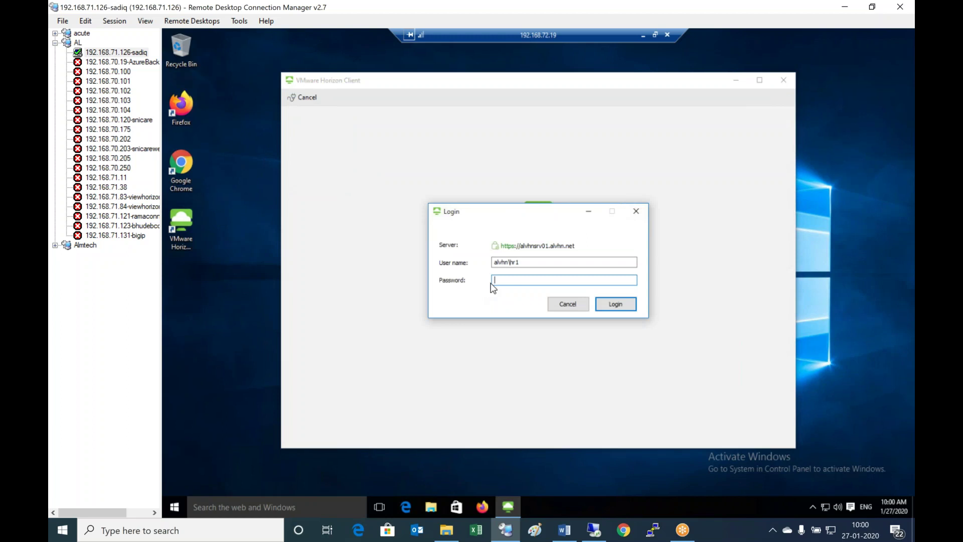
key("shift+Tab")
key("BackSpace")
key("BackSpace")
type("hr1")
key("Tab")
type("•••••••••••••")
key("Return")
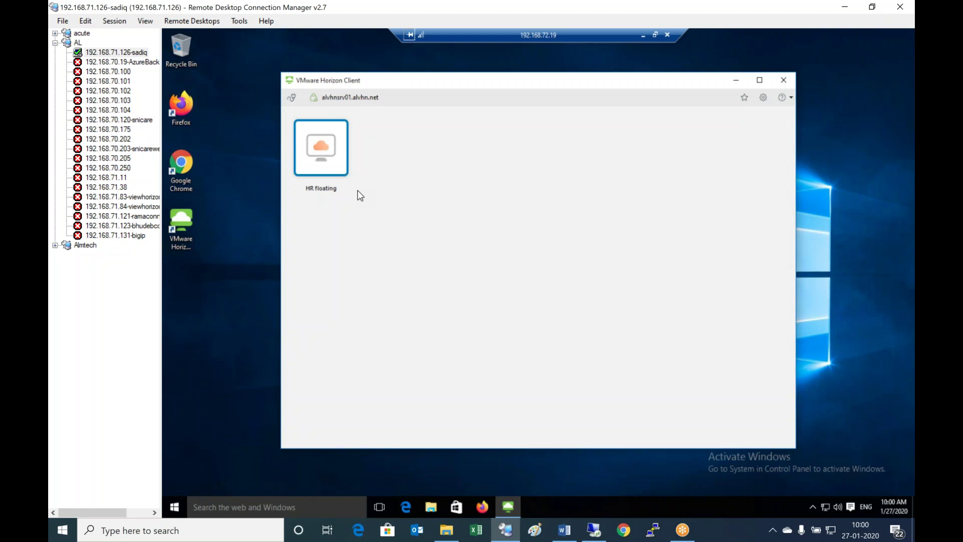
Launch the HR floating desktop and show its session in a smaller window near the upper middle of the client desktop.
right_click(320, 144)
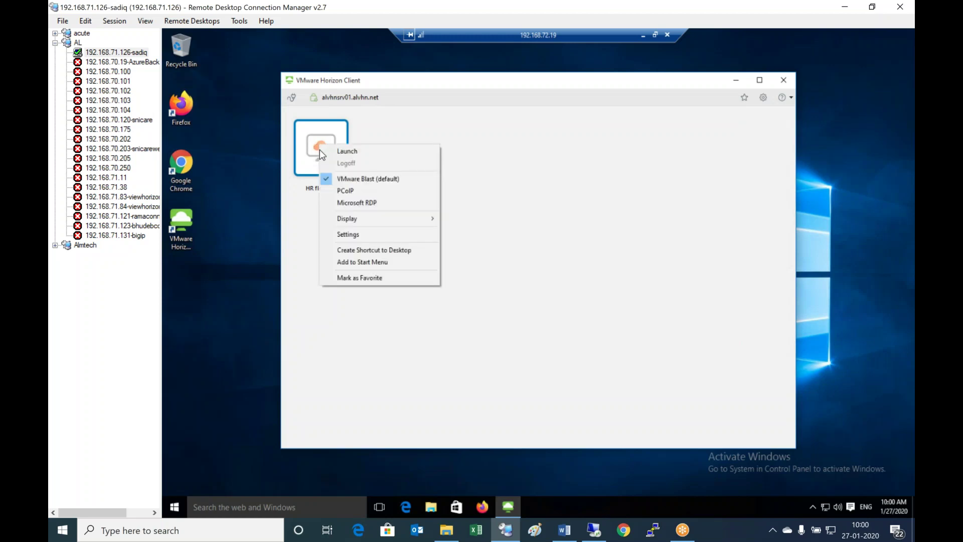
left_click(391, 152)
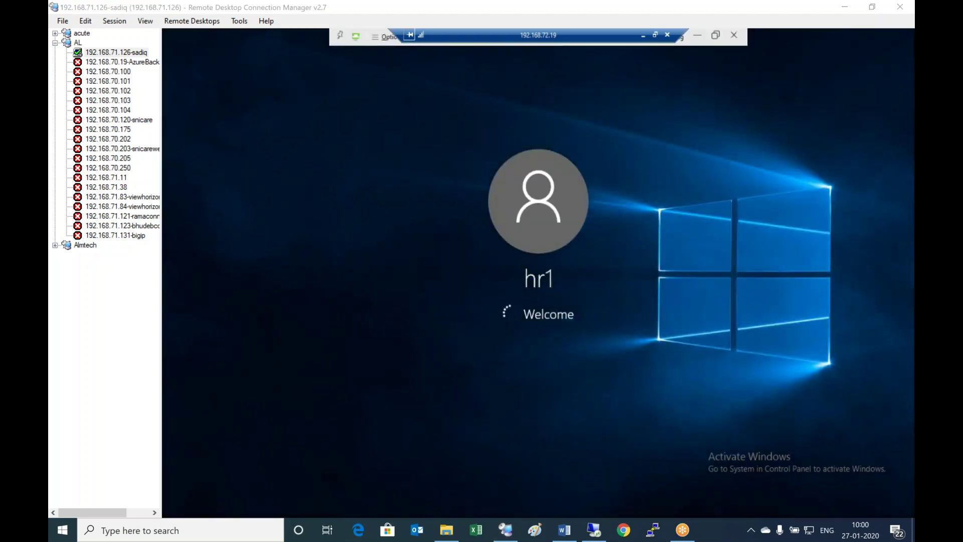
left_click(717, 37)
left_click_drag(580, 113, 533, 74)
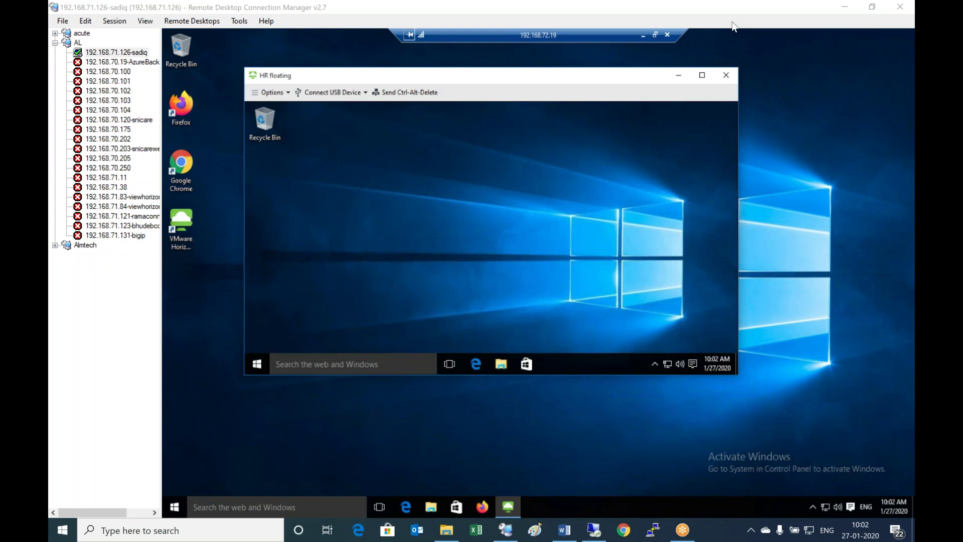
Examine the contents of Local Disk (C:) in File Explorer on the HR floating desktop and close the window.
left_click(448, 237)
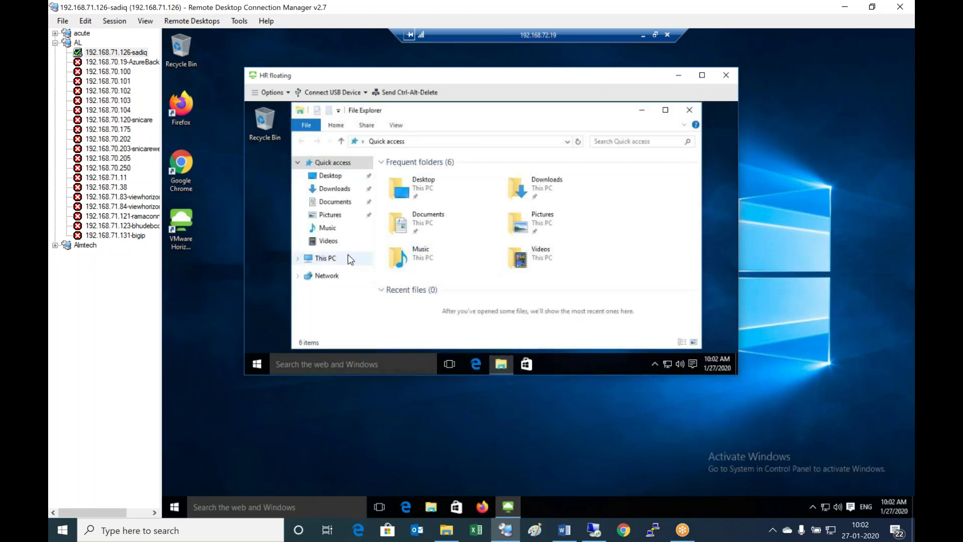
left_click(326, 258)
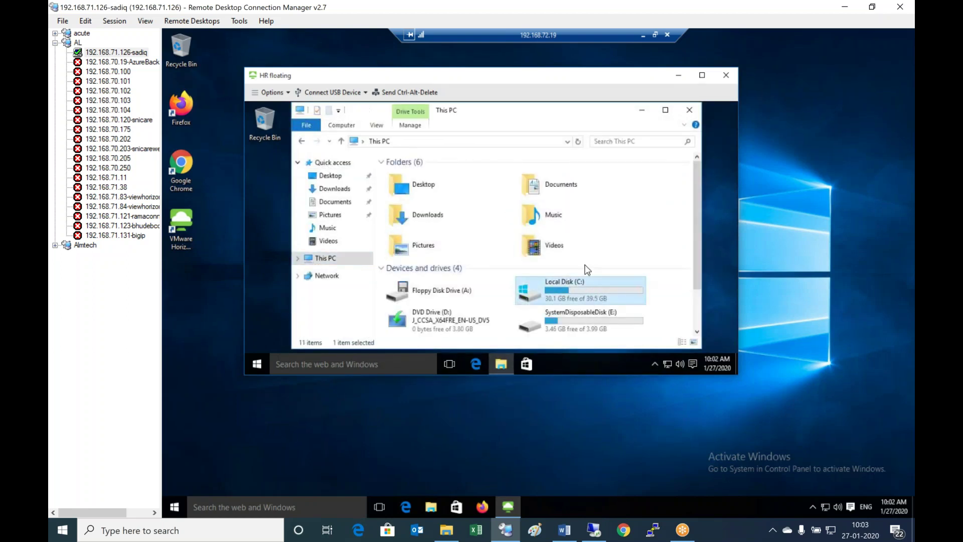
double_click(590, 289)
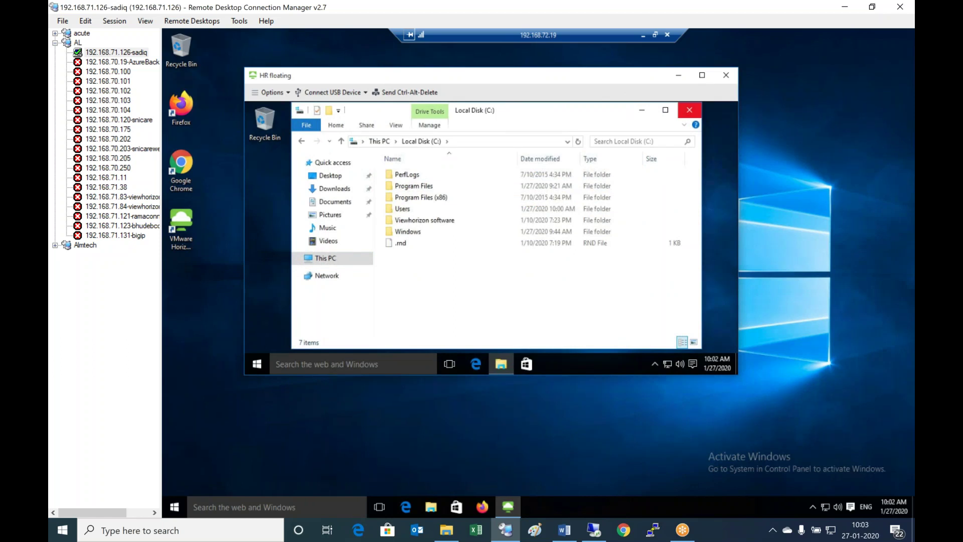
left_click(689, 110)
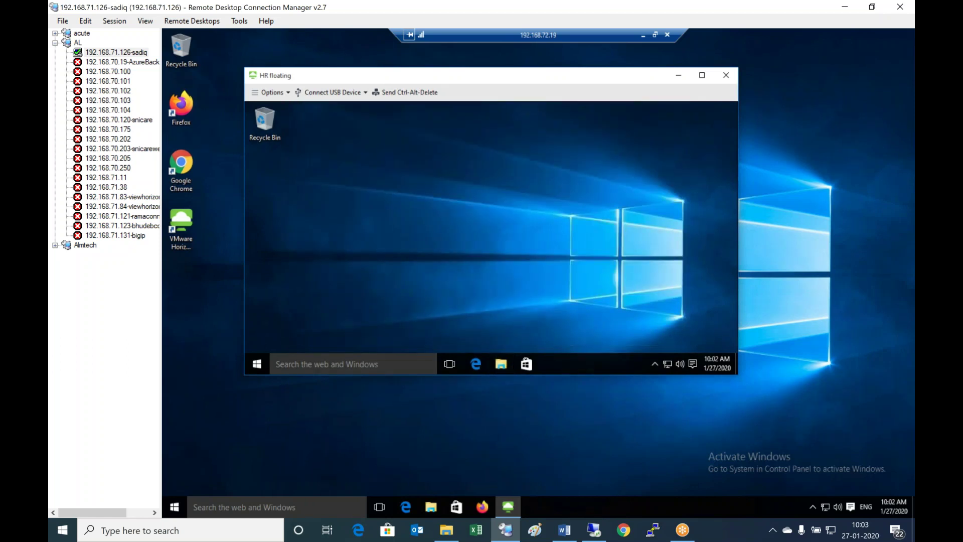
Switch to VMware Horizon 7 Administrator in Chrome, refresh the hr-floating-lc machine inventory and view the pool's sessions.
left_click(642, 34)
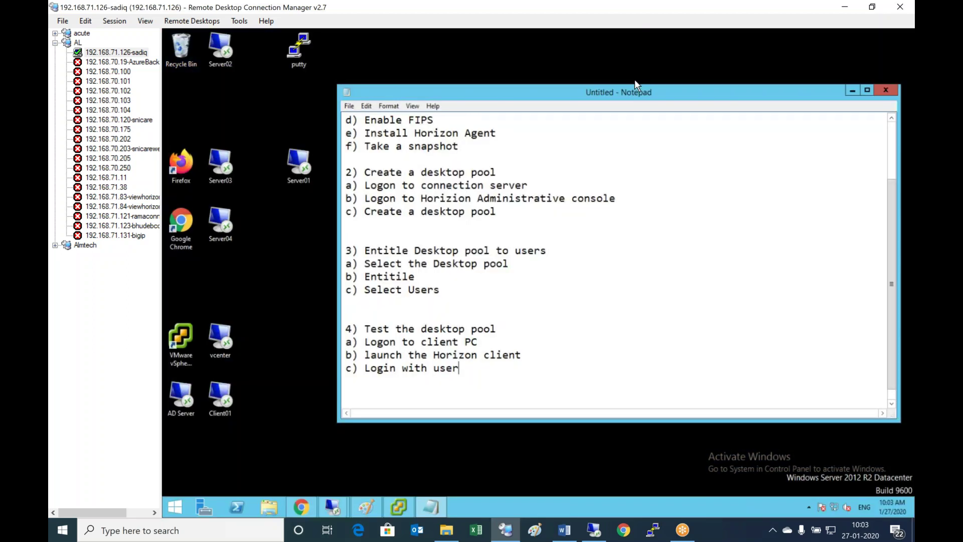
left_click(307, 510)
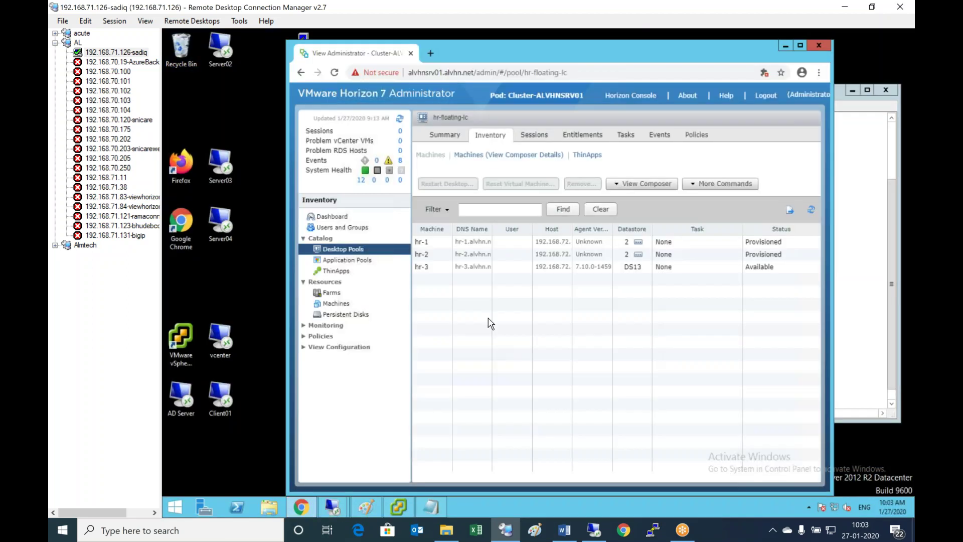
double_click(482, 58)
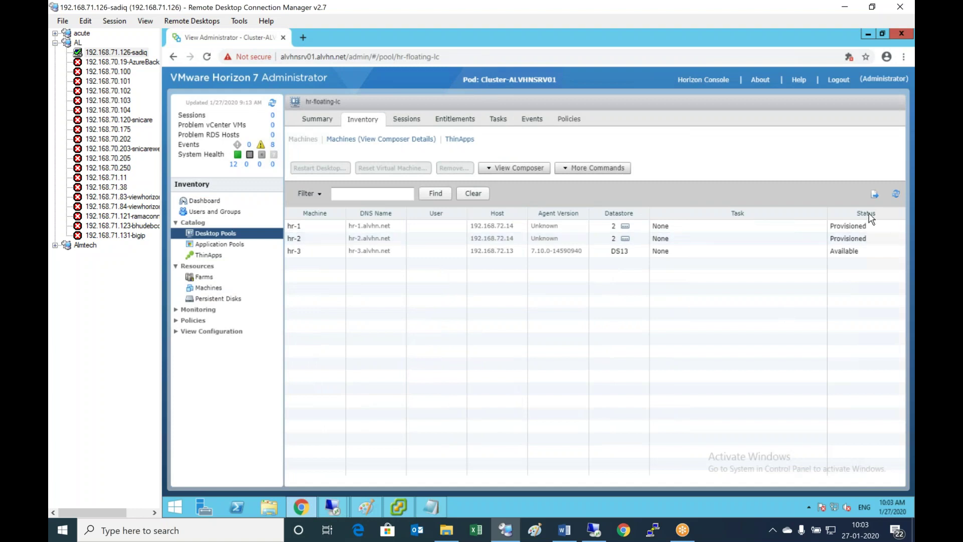
left_click(895, 193)
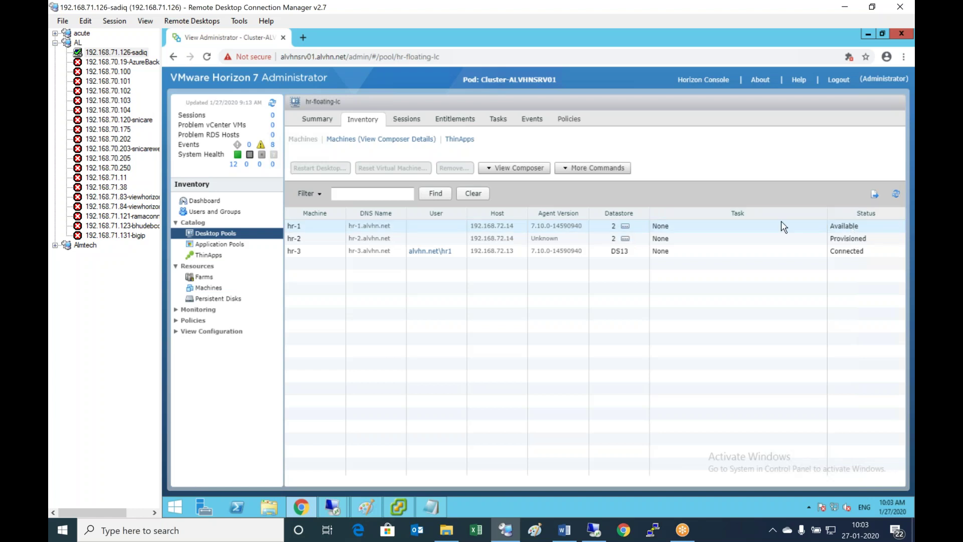
left_click(407, 119)
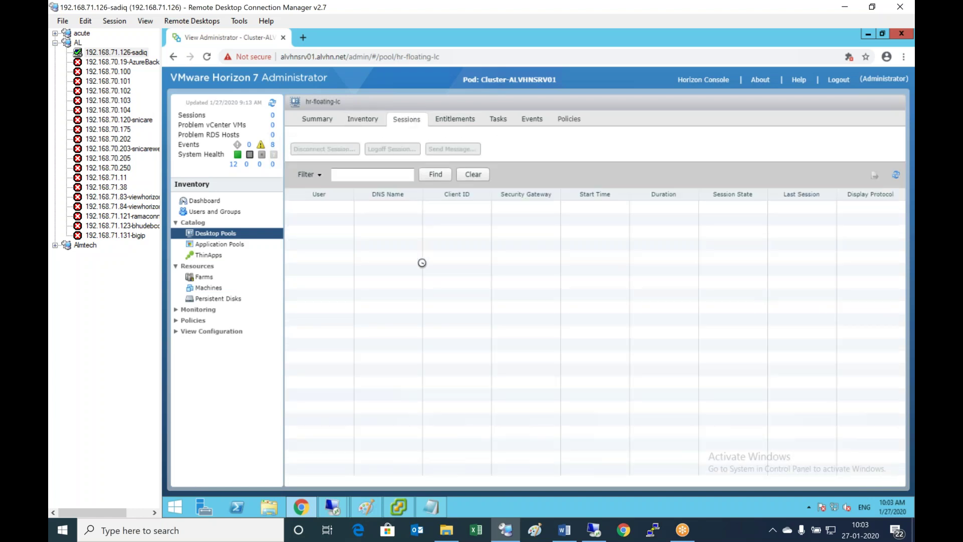